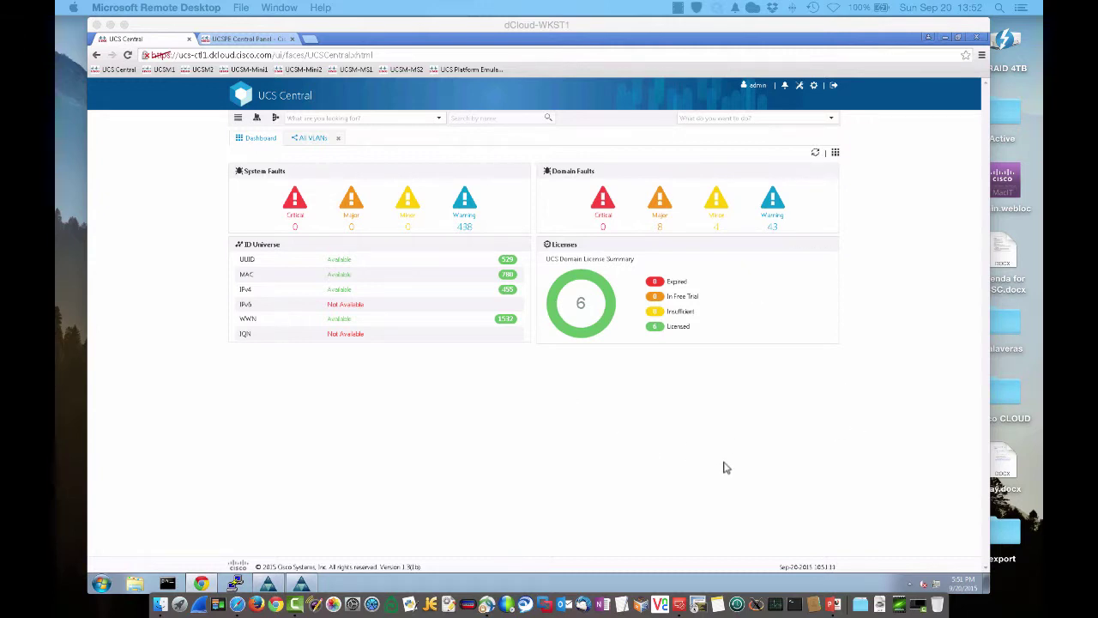
click(835, 152)
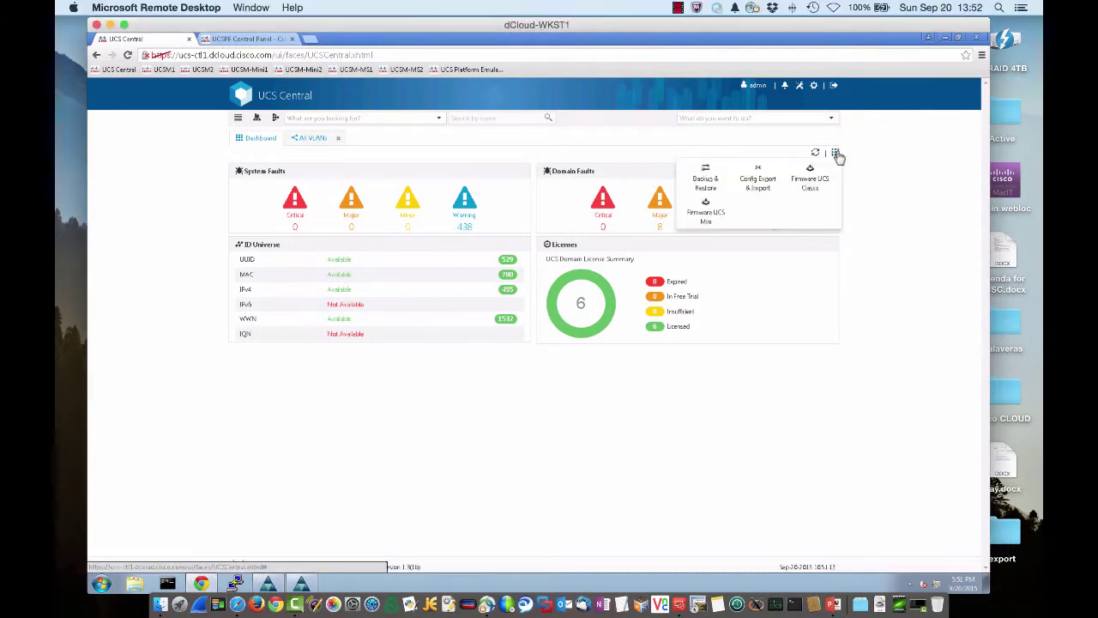
click(894, 318)
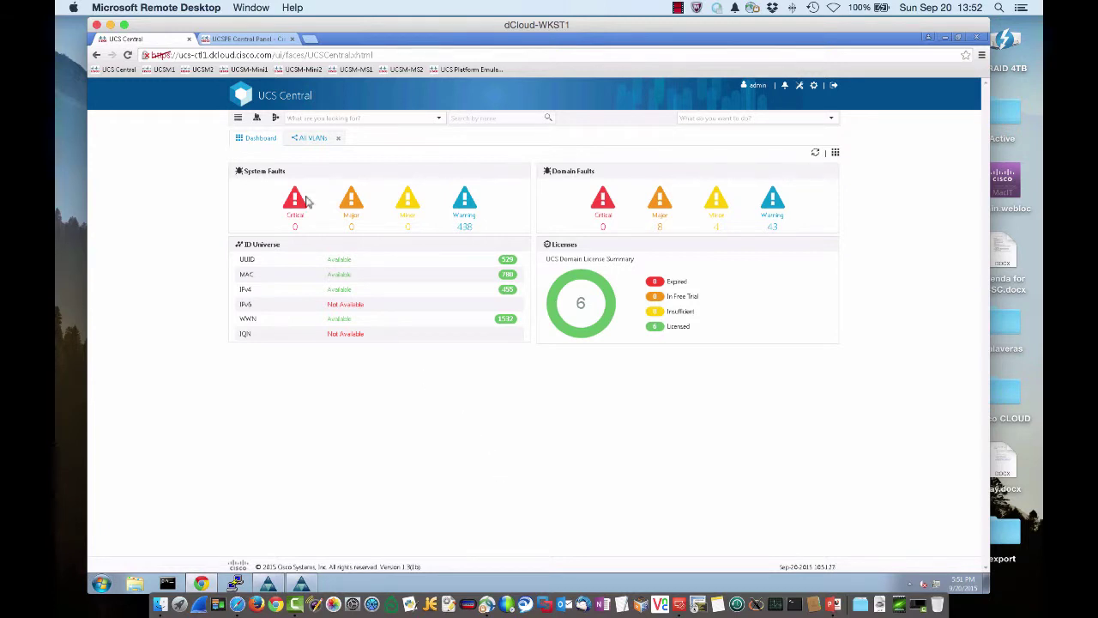
Open the All VLANs list and look through the available creation tasks down to the vLAN entries
click(314, 140)
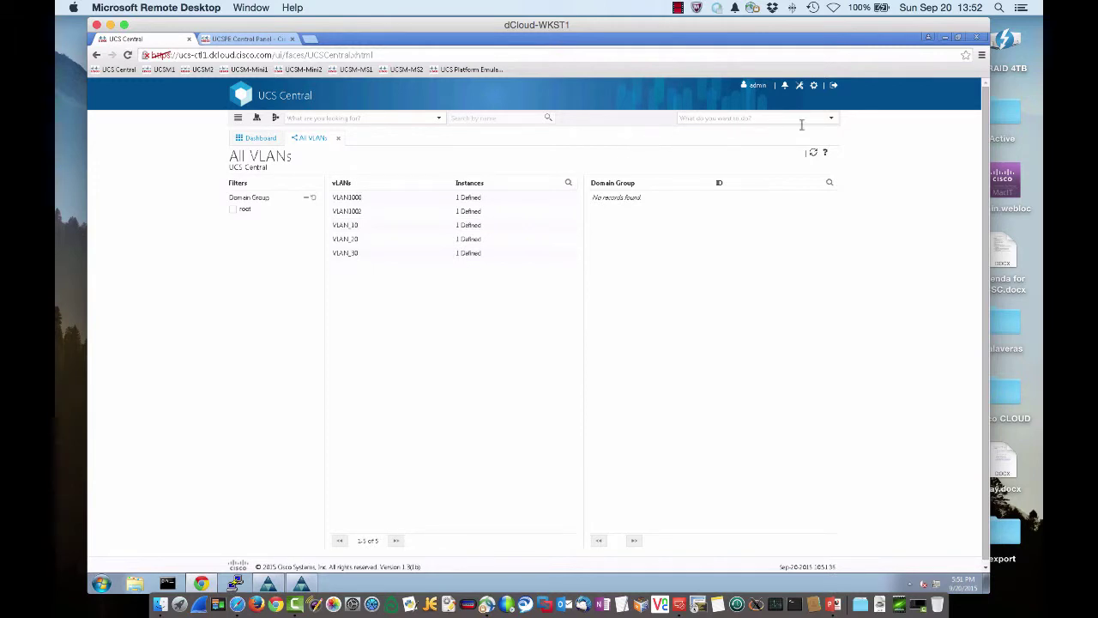
click(832, 124)
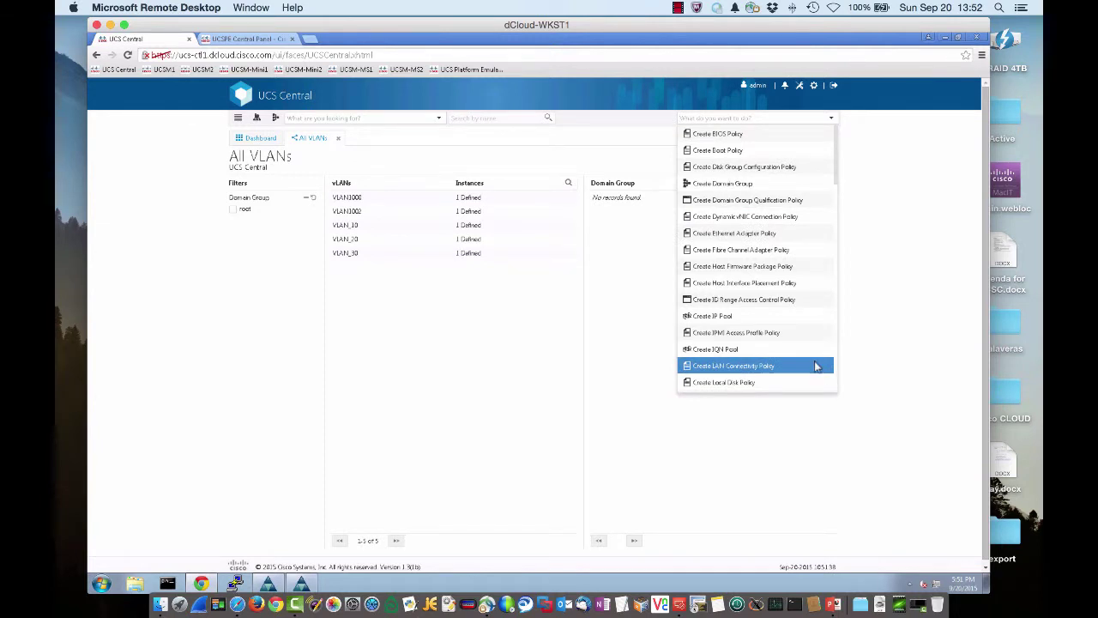
scroll(800, 352, down, 4)
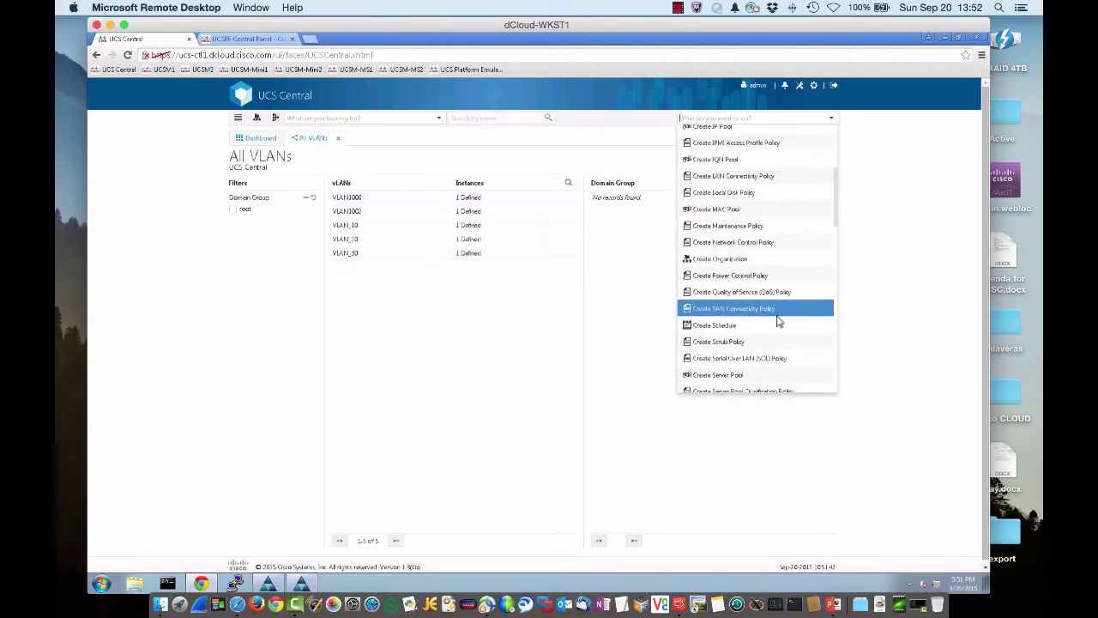
scroll(779, 319, down, 4)
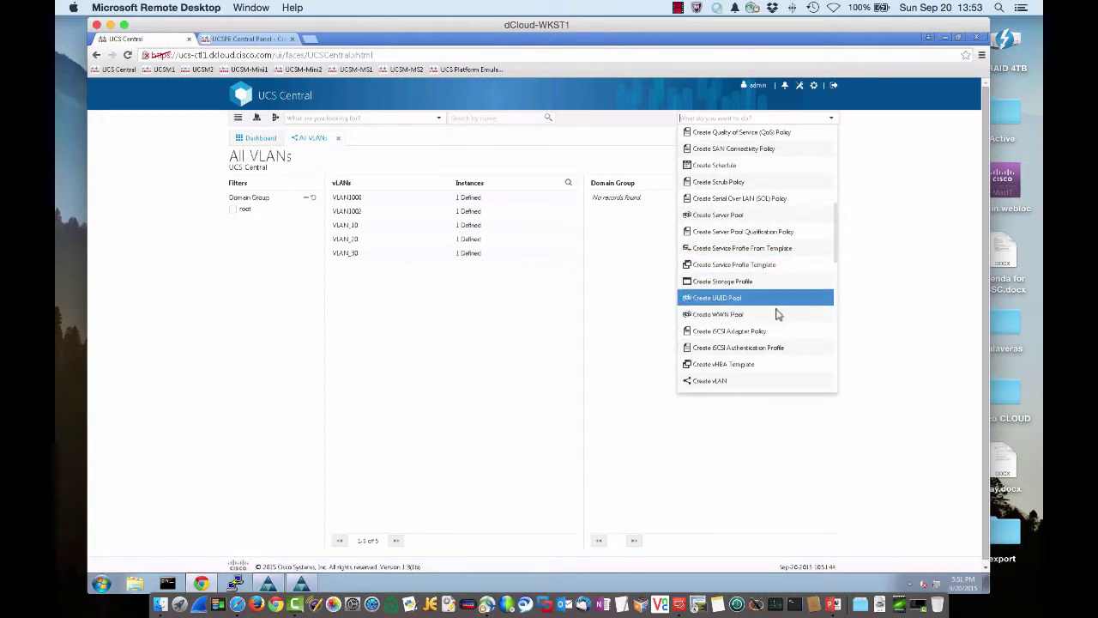
scroll(777, 316, down, 1)
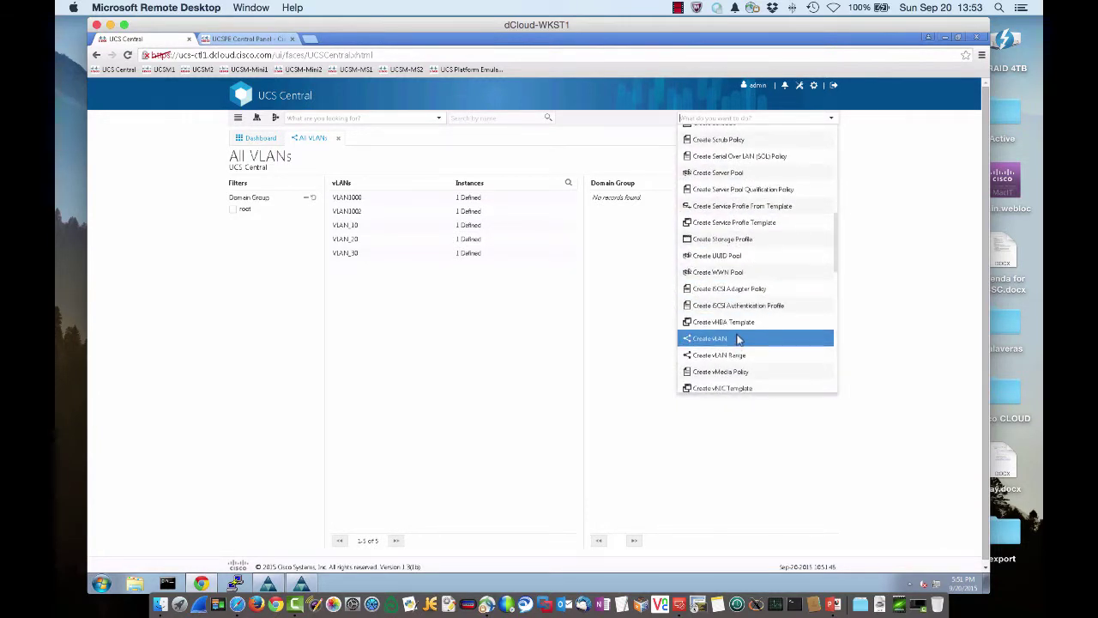
click(629, 320)
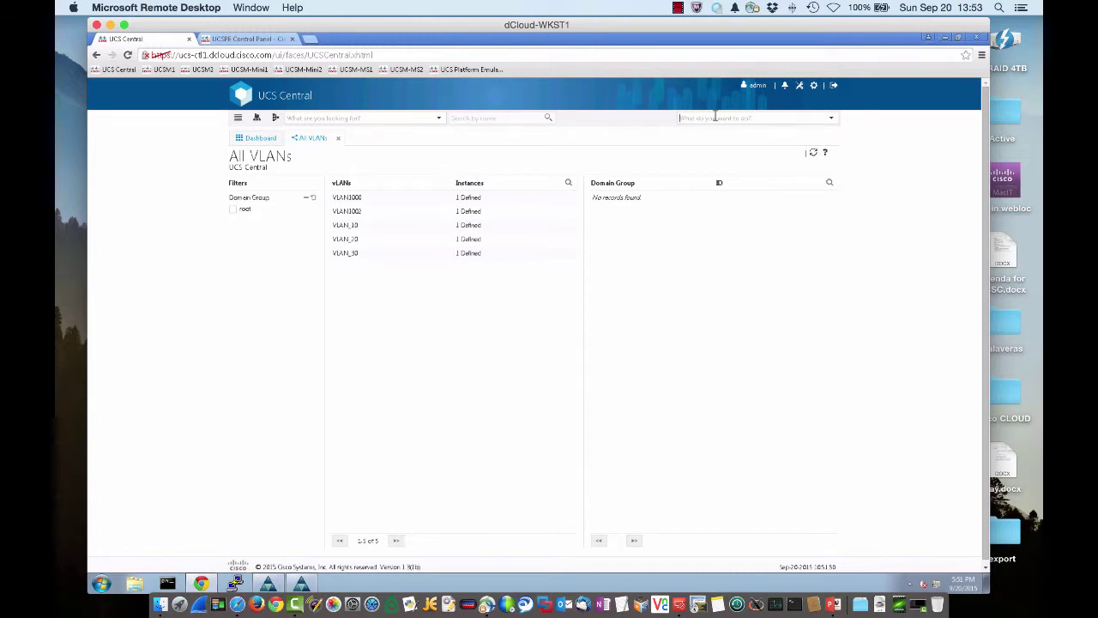
Start a new vLAN in the New_York domain group with the name MGMT and ID 1111
text(vlan)
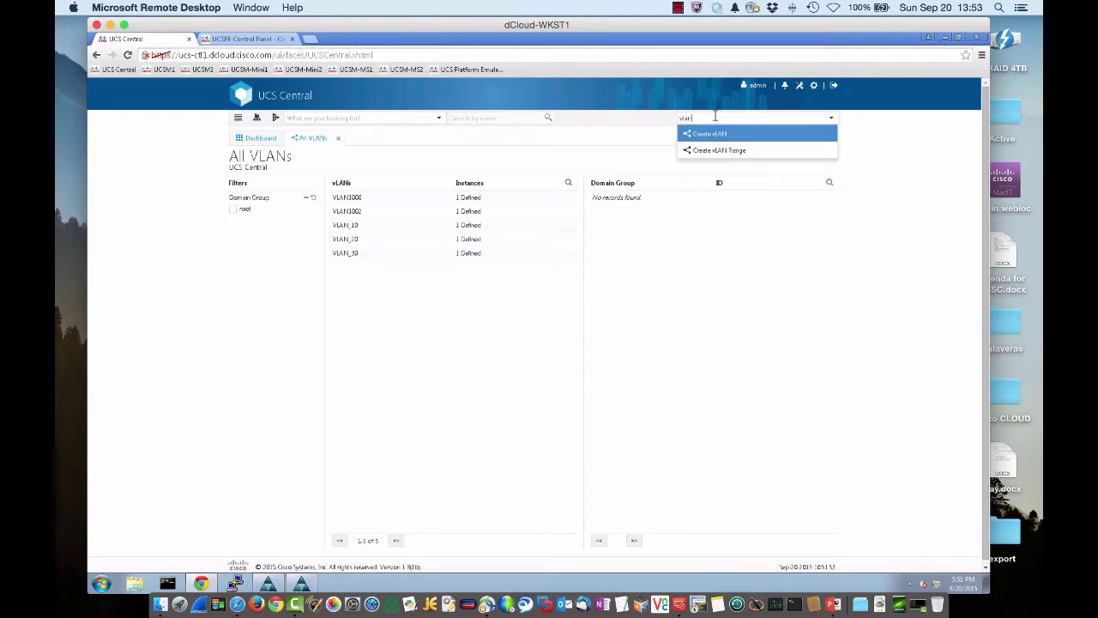
click(715, 134)
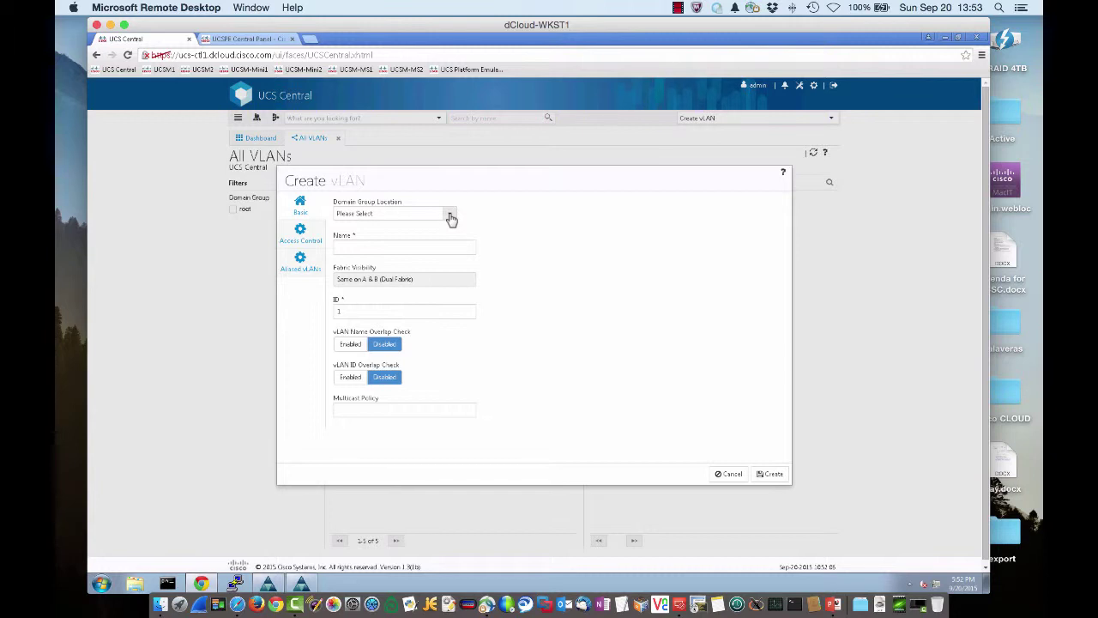
click(450, 216)
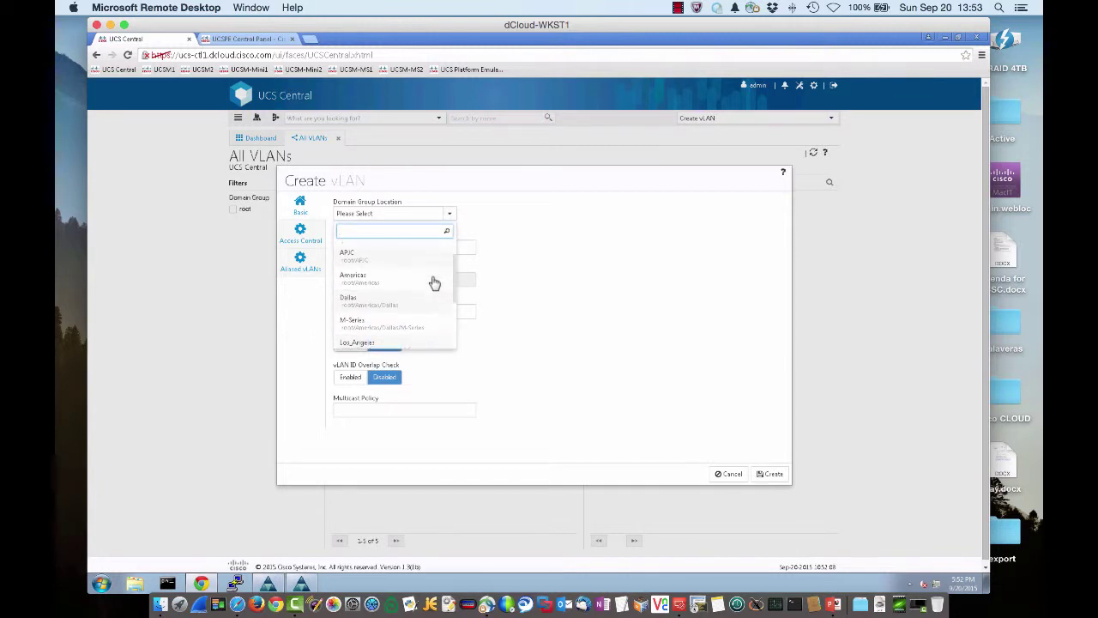
scroll(425, 305, down, 1)
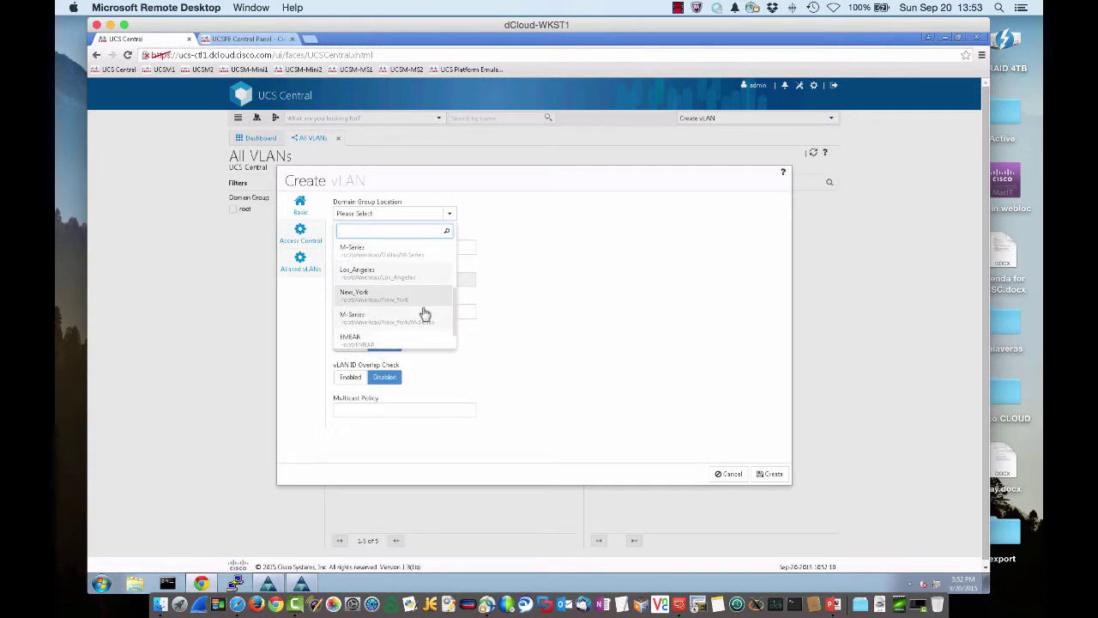
click(403, 300)
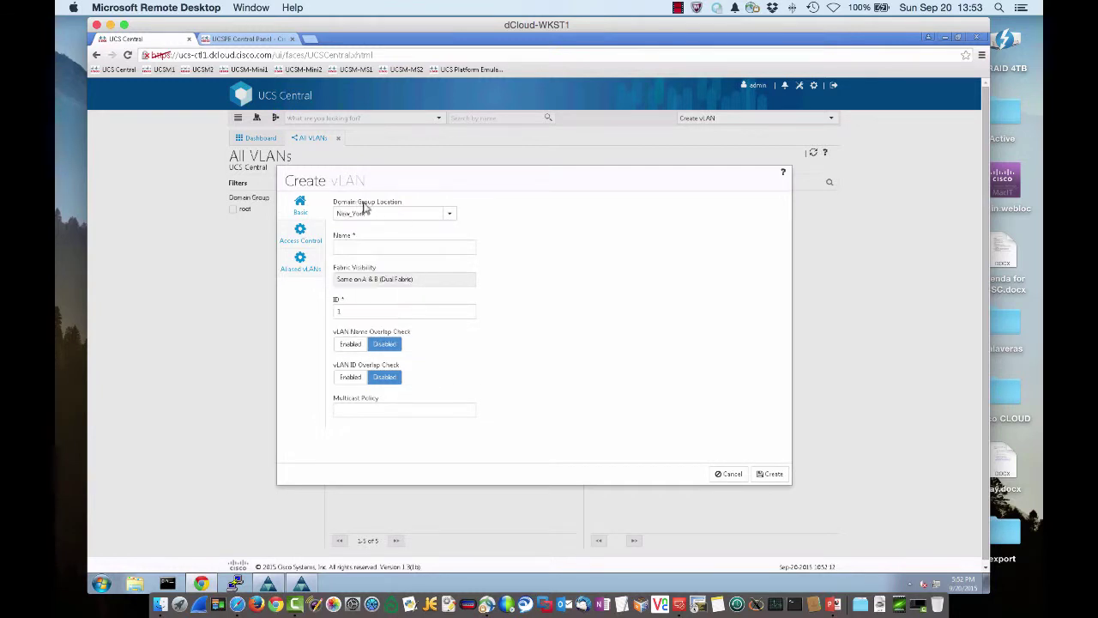
click(380, 248)
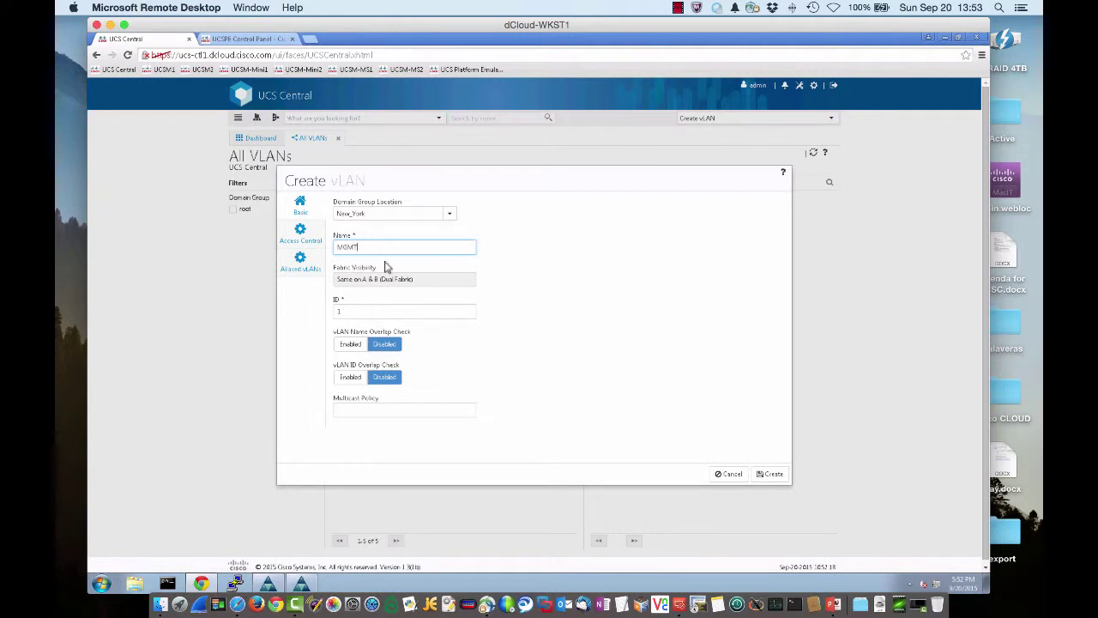
click(370, 312)
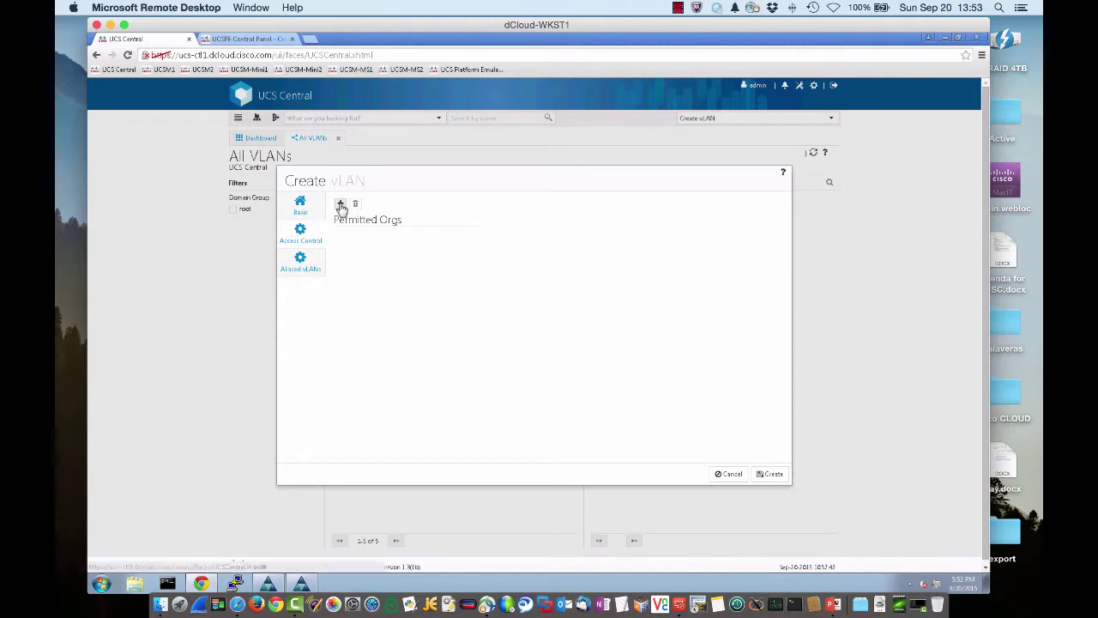
Add root as a permitted org for the New_York MGMT vLAN and create the vLAN
click(341, 203)
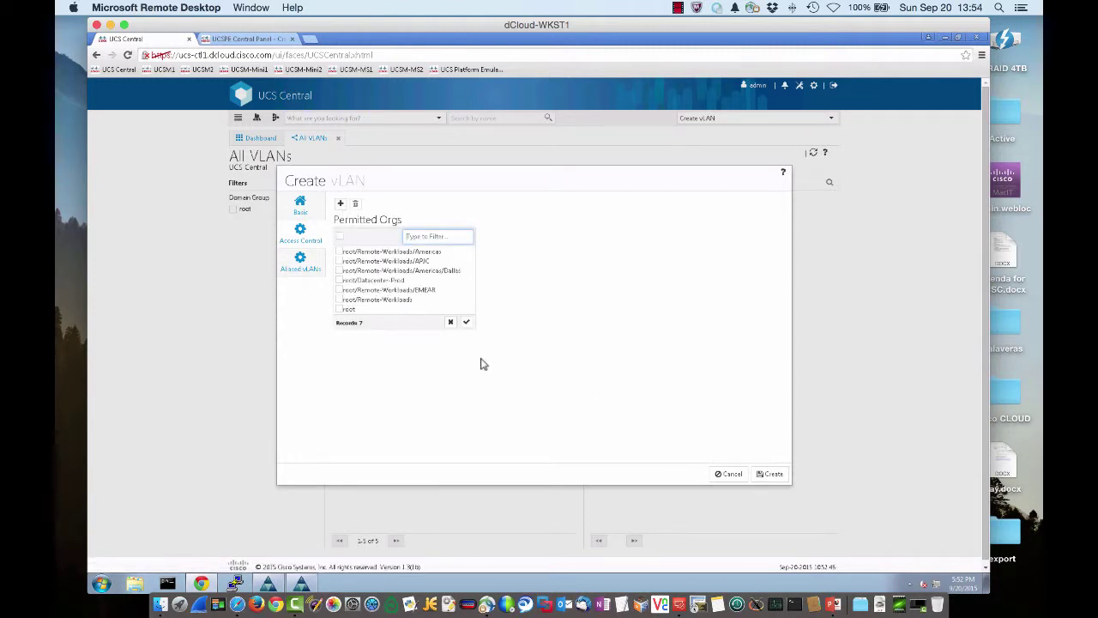
click(338, 309)
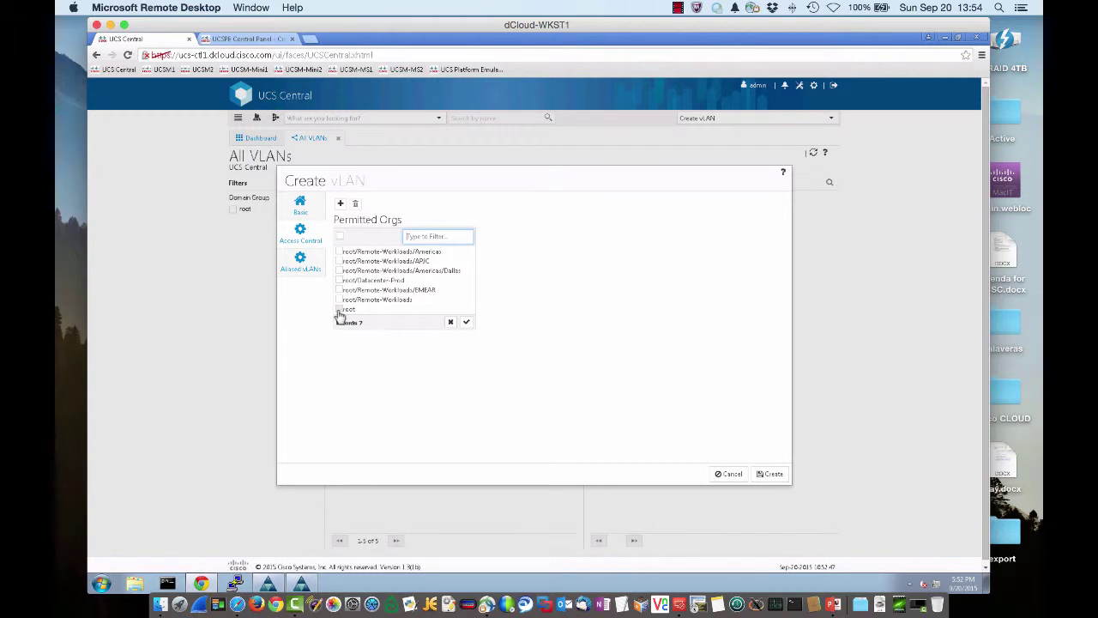
click(468, 323)
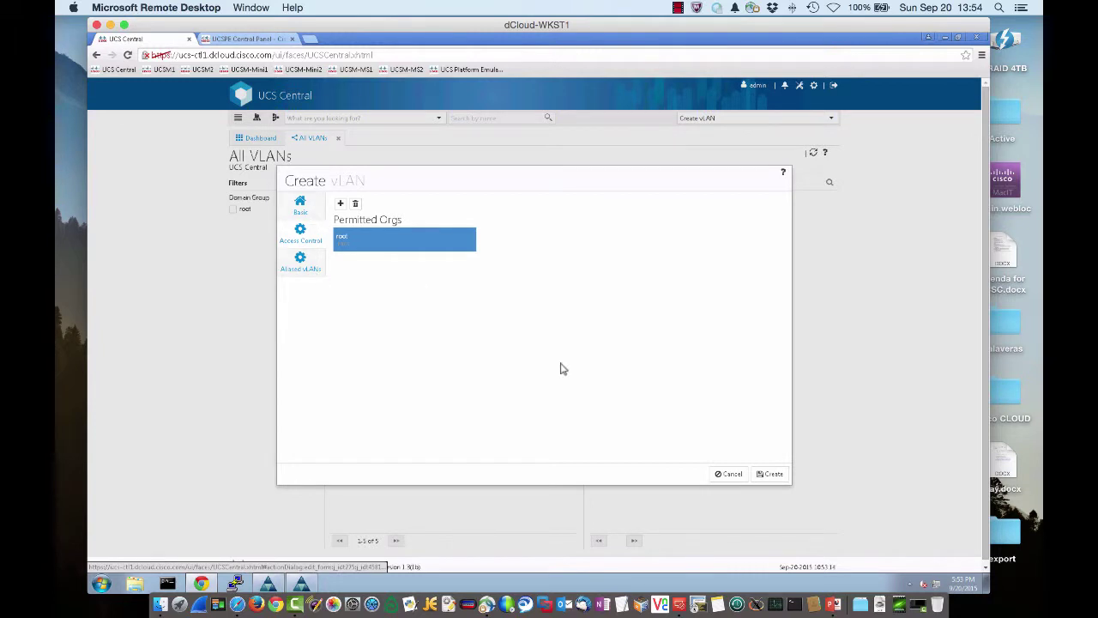
click(772, 476)
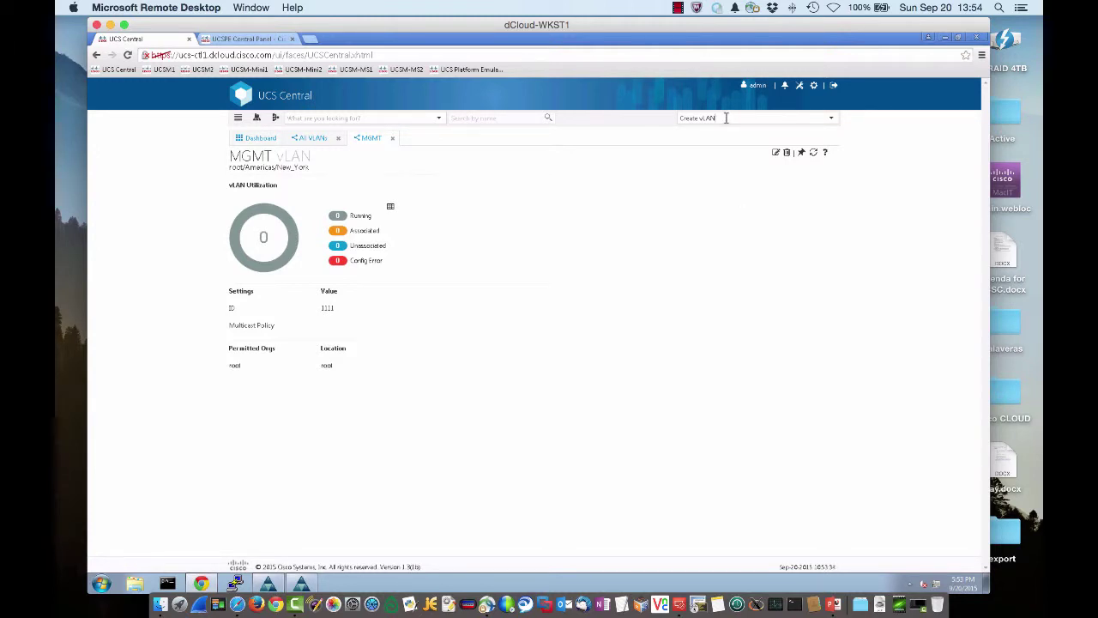
Start a second vLAN in the Dallas domain group with the name MGMT and ID 2222
key(Return)
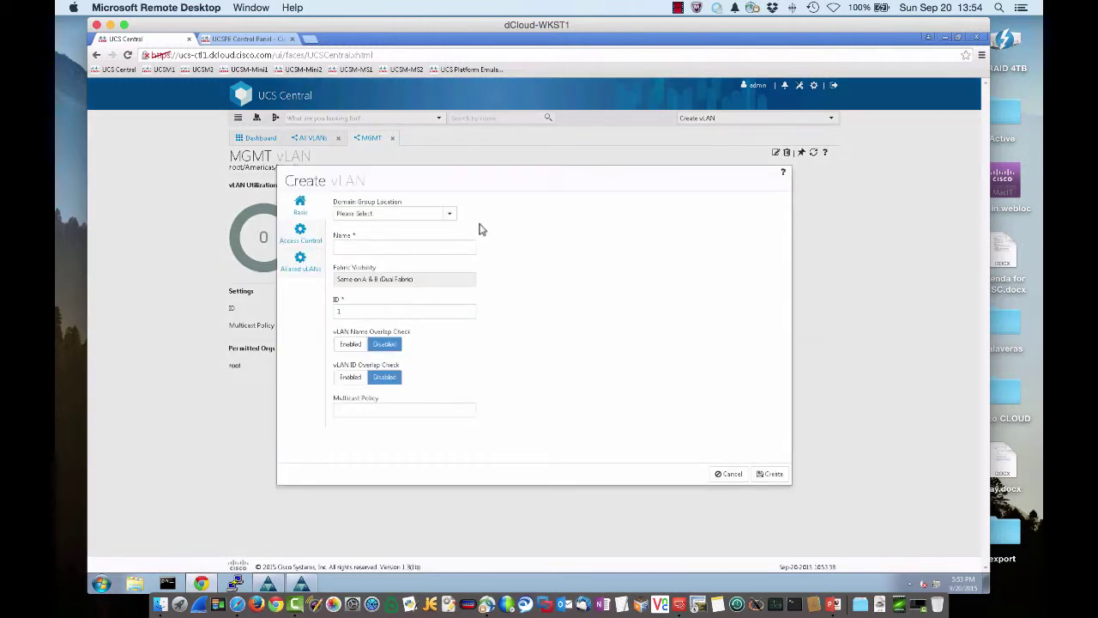
click(450, 216)
click(352, 334)
click(404, 252)
click(358, 311)
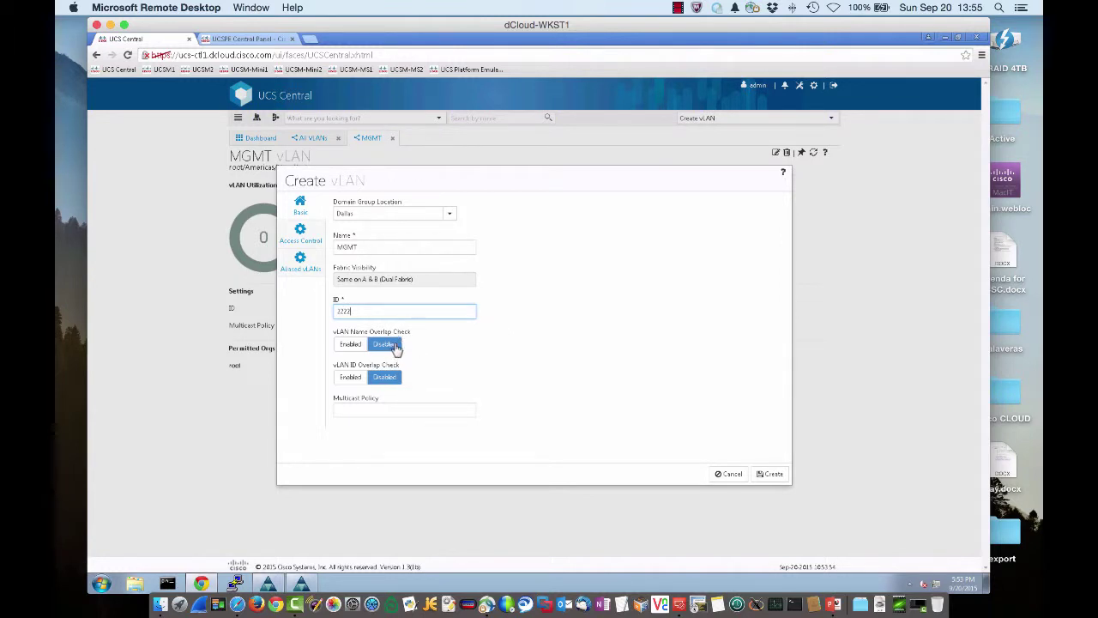
Permit the root org for the Dallas MGMT vLAN, check its aliased vLANs and create it
click(309, 239)
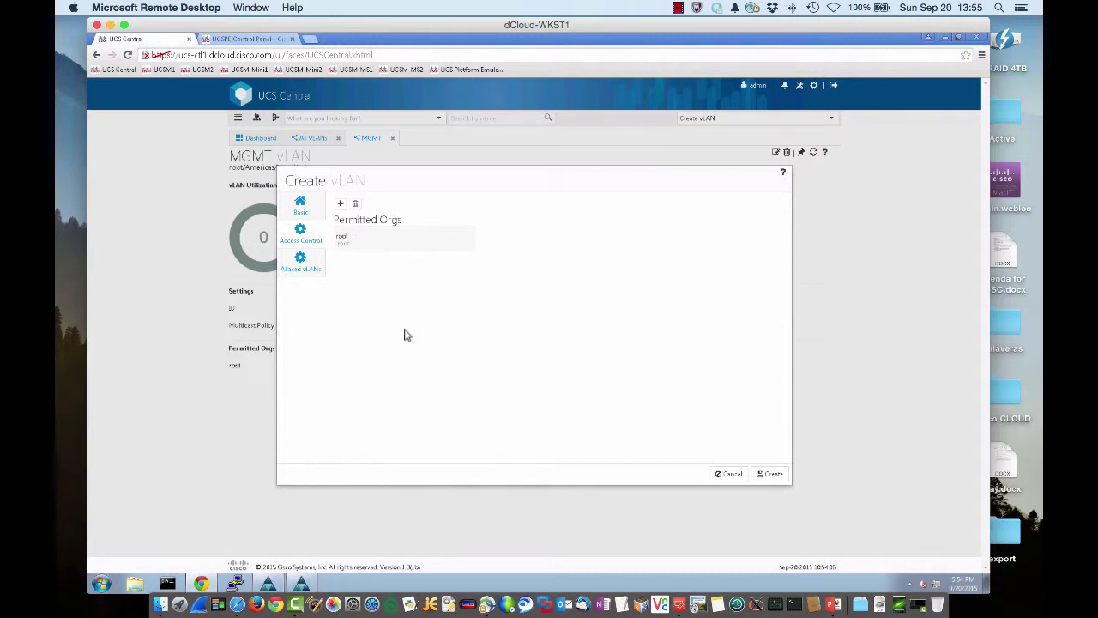
click(304, 262)
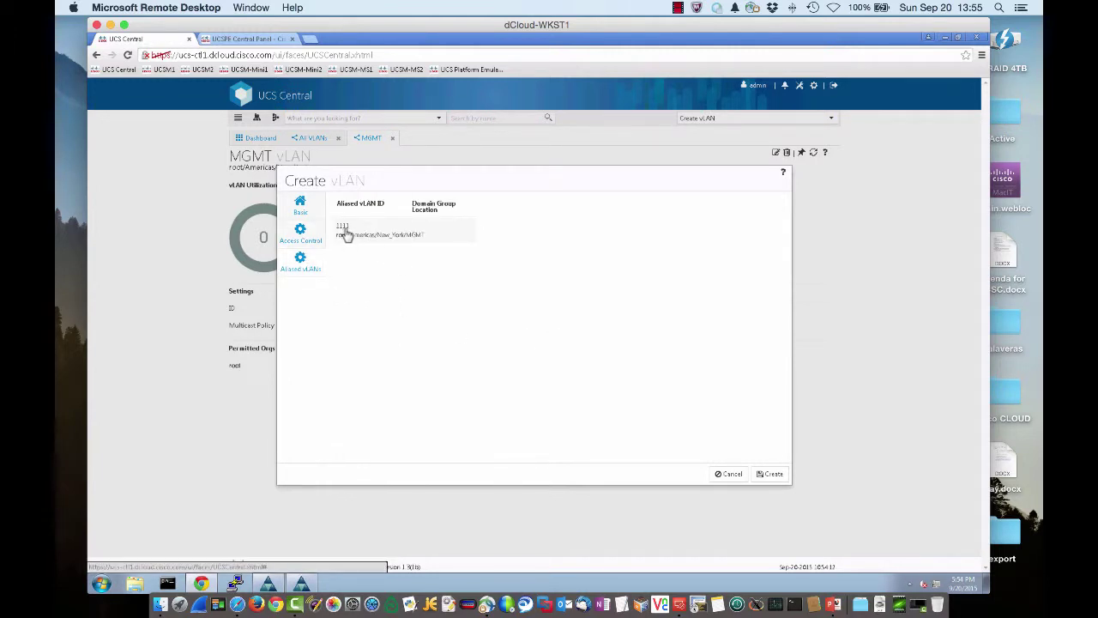
click(773, 474)
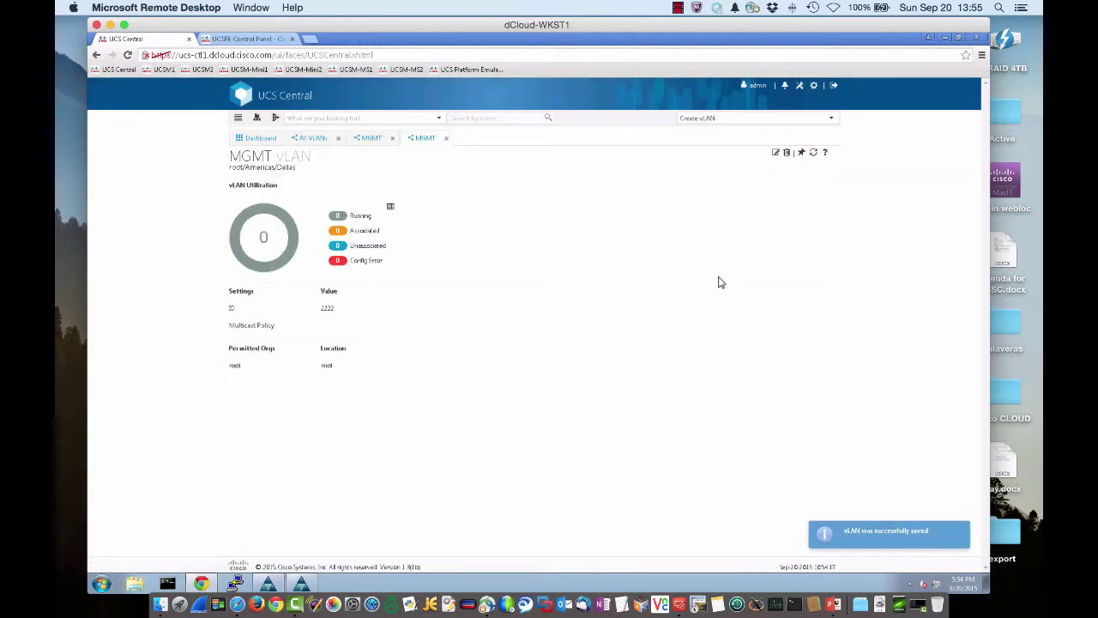
Start a third vLAN in the Los_Angeles domain group with the name MGMT and ID 3333
click(735, 120)
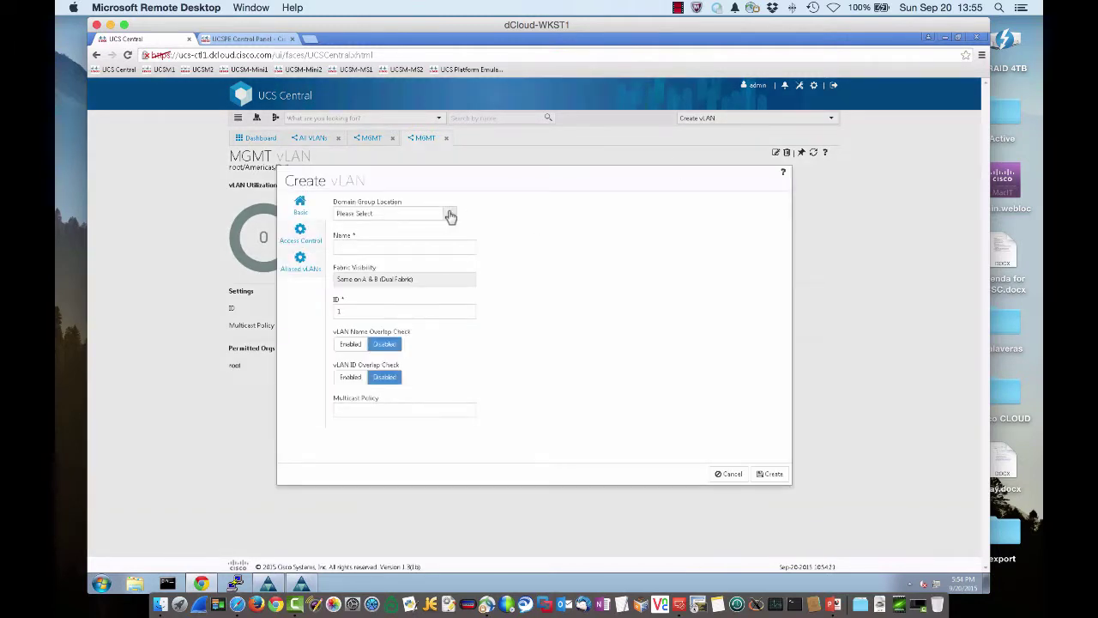
click(450, 216)
scroll(403, 286, down, 3)
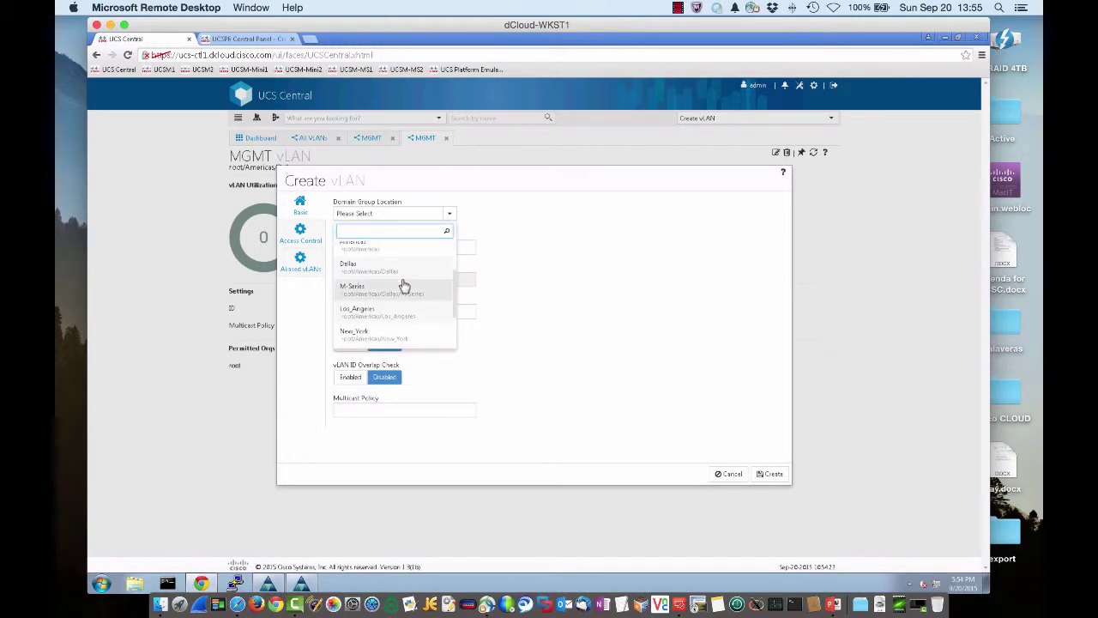
click(376, 310)
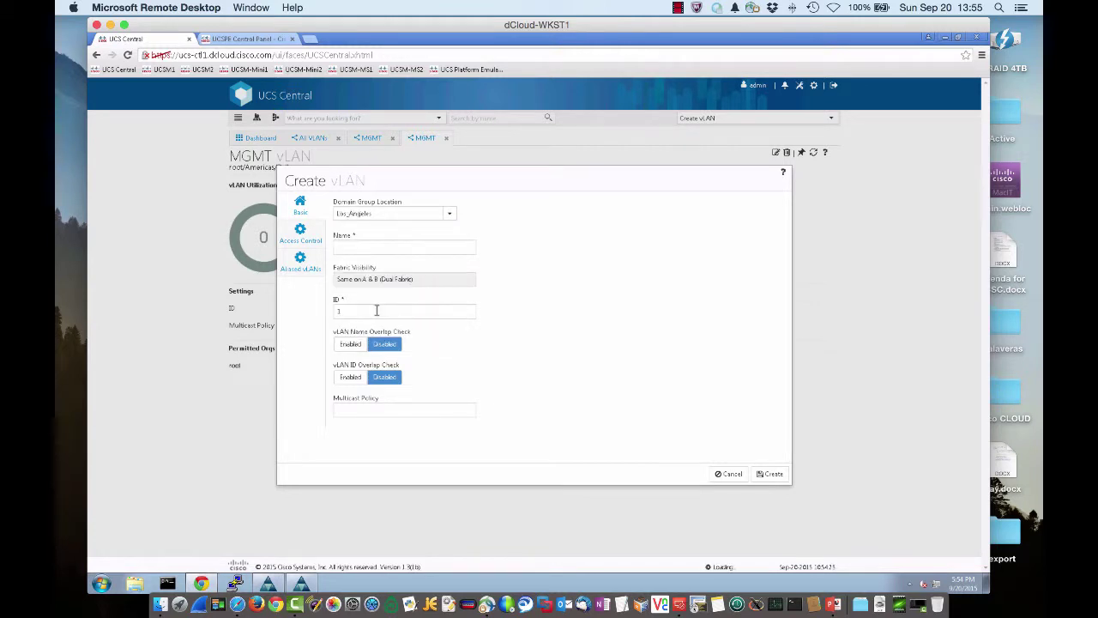
click(374, 247)
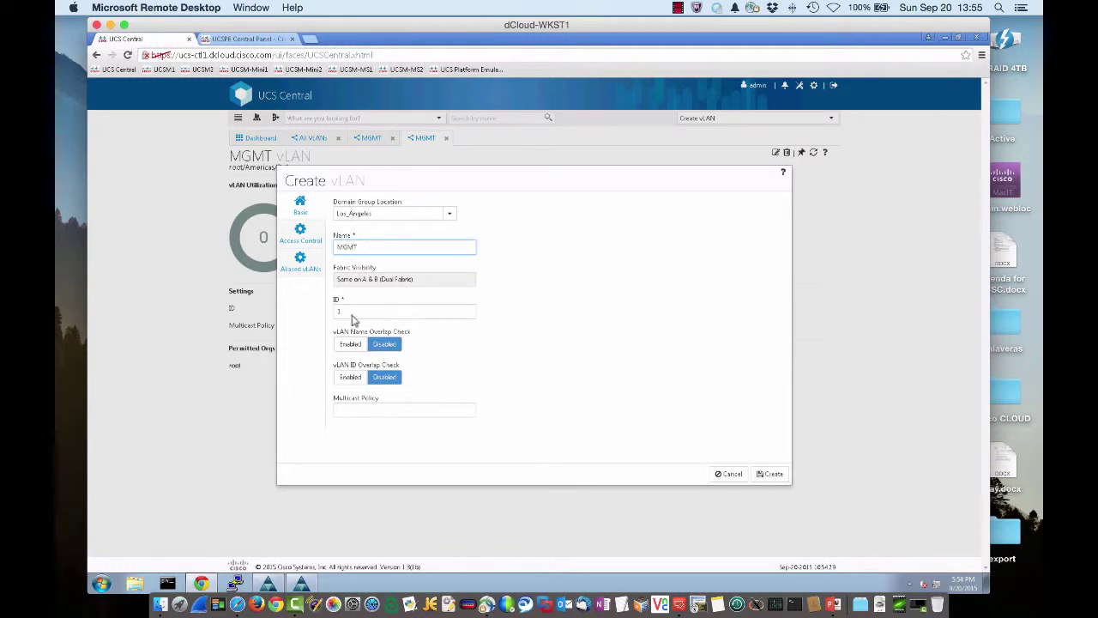
key(Tab)
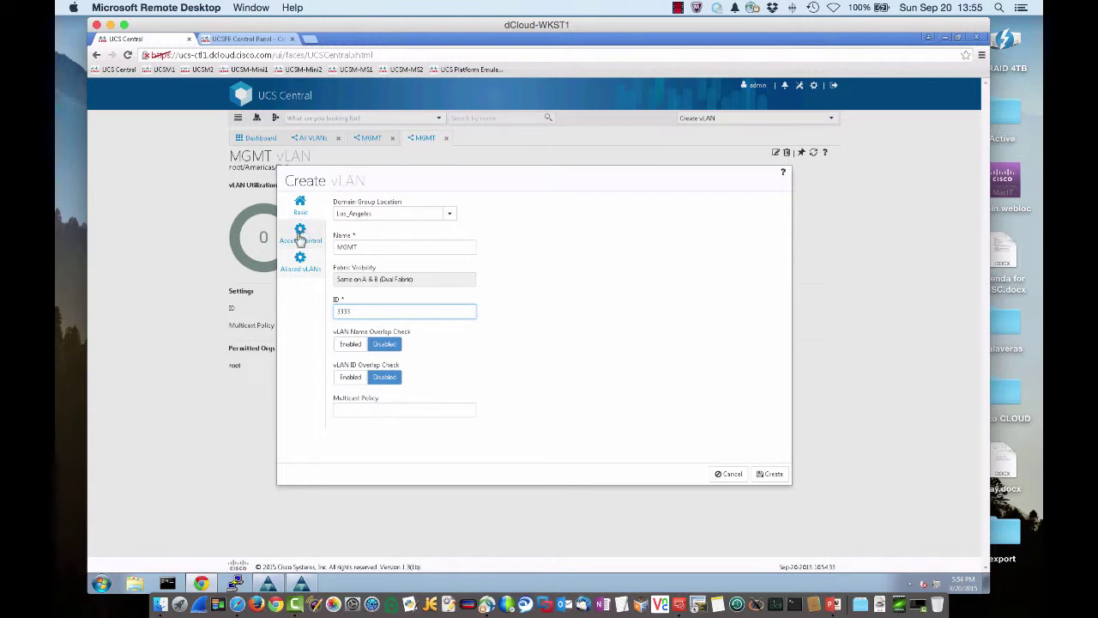
Permit the root org for the Los_Angeles MGMT vLAN, review its aliased vLANs and create it
key(Tab)
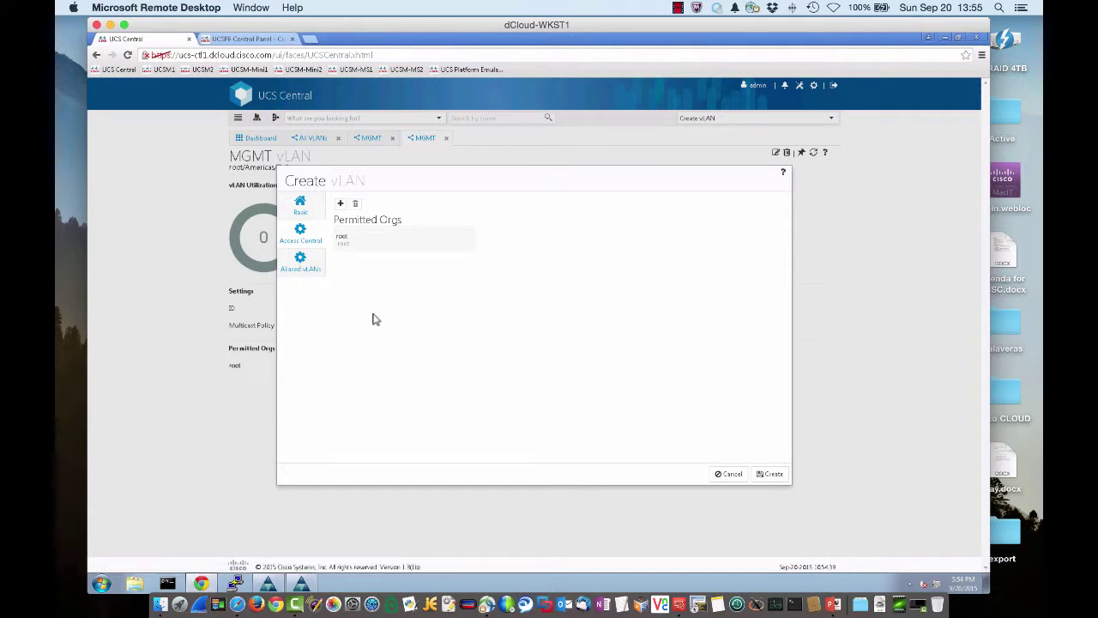
click(304, 259)
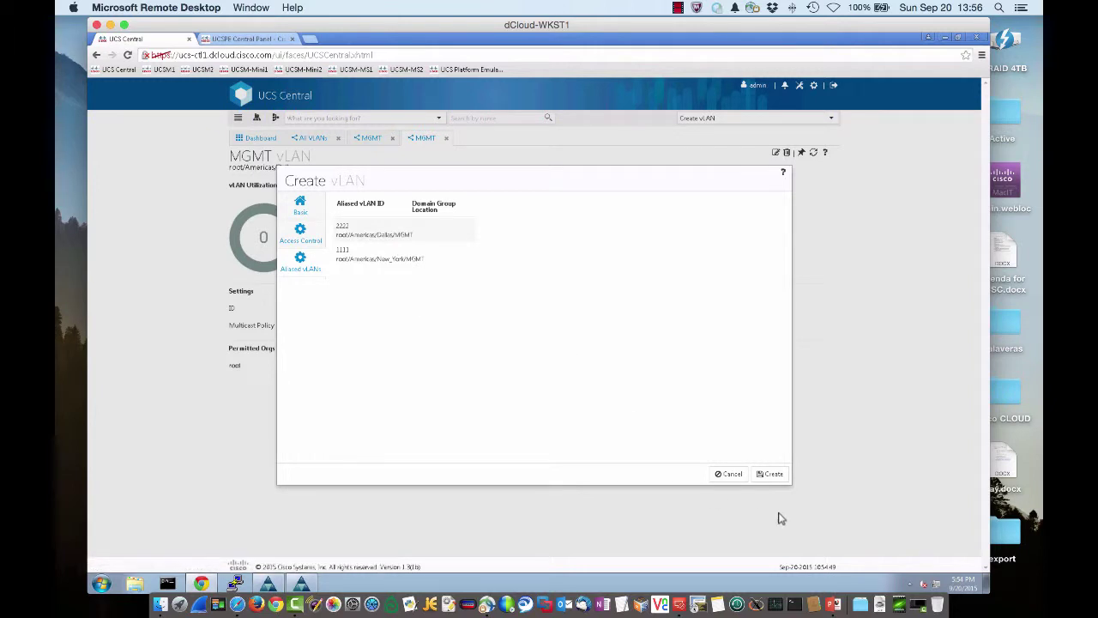
click(773, 477)
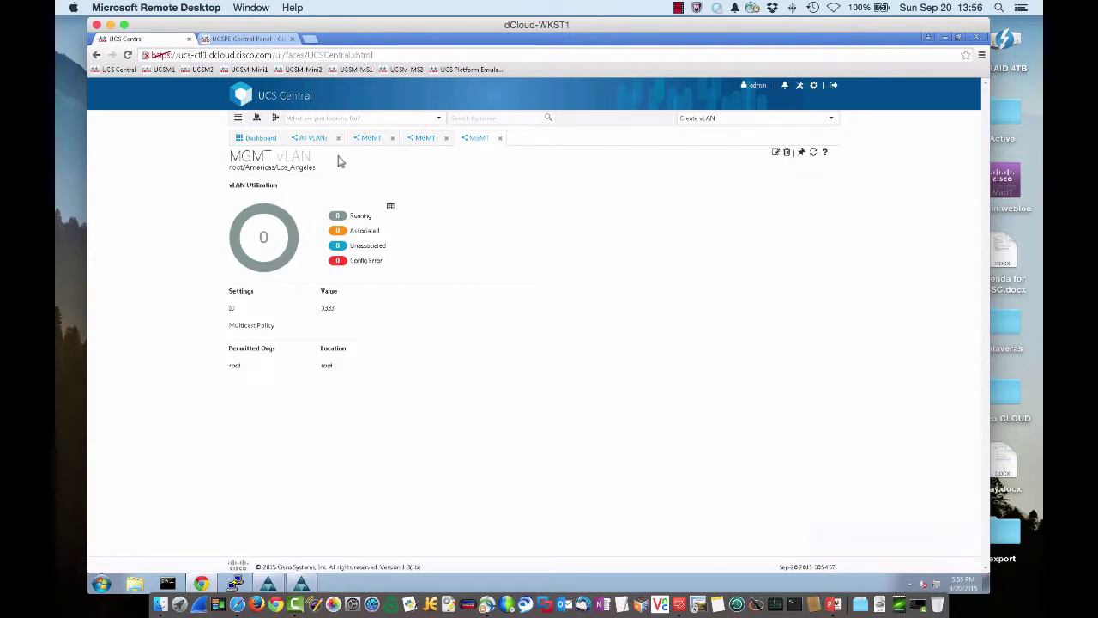
Refresh the All VLANs list and show the domain groups and IDs defined for the MGMT vLAN
click(316, 139)
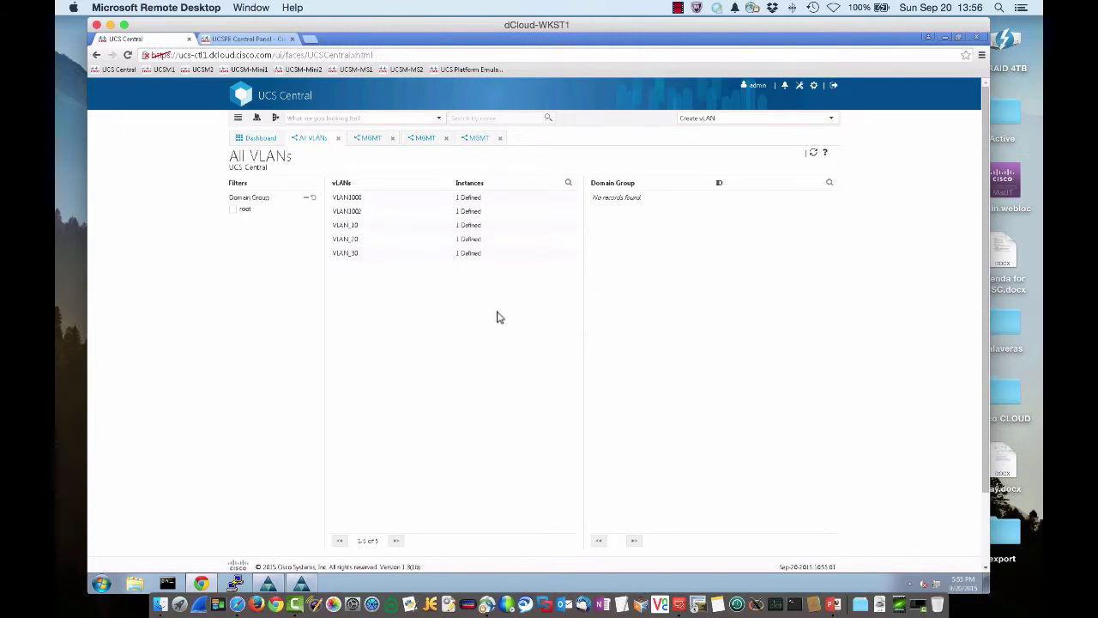
click(813, 154)
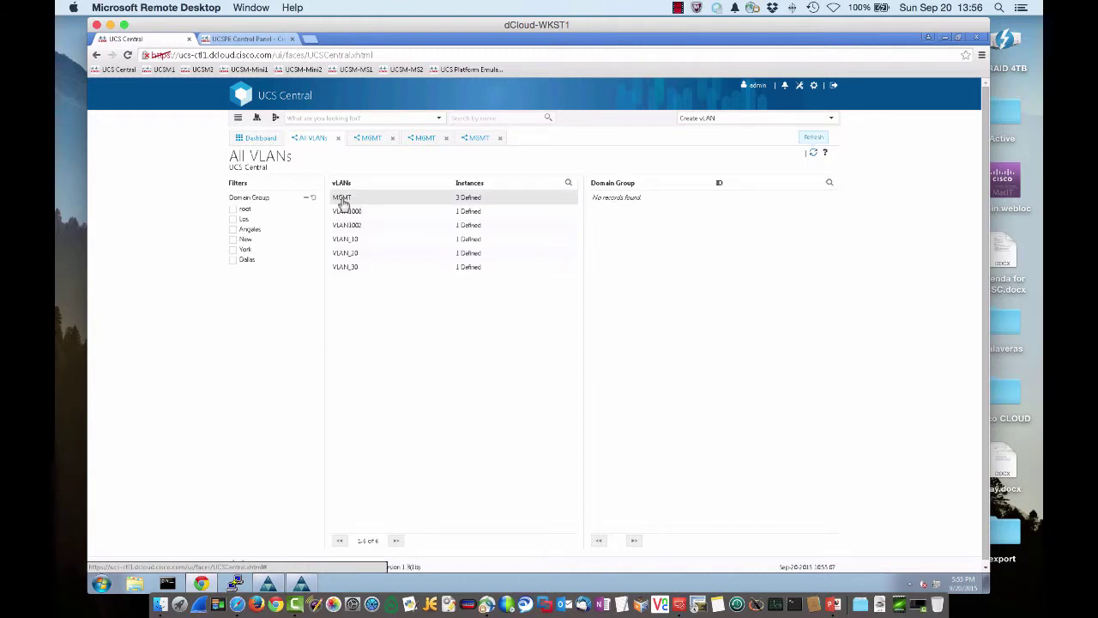
click(457, 203)
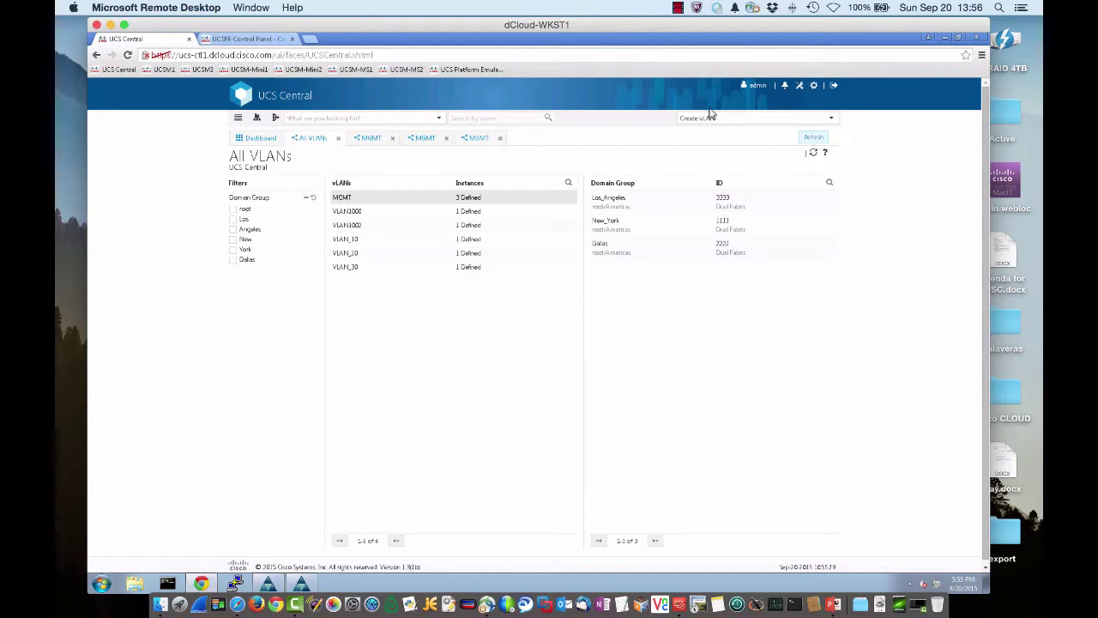
Start a vNIC template in the root organization with the name MGMTvnic and the type Updating
drag(716, 118, 607, 112)
text(vla)
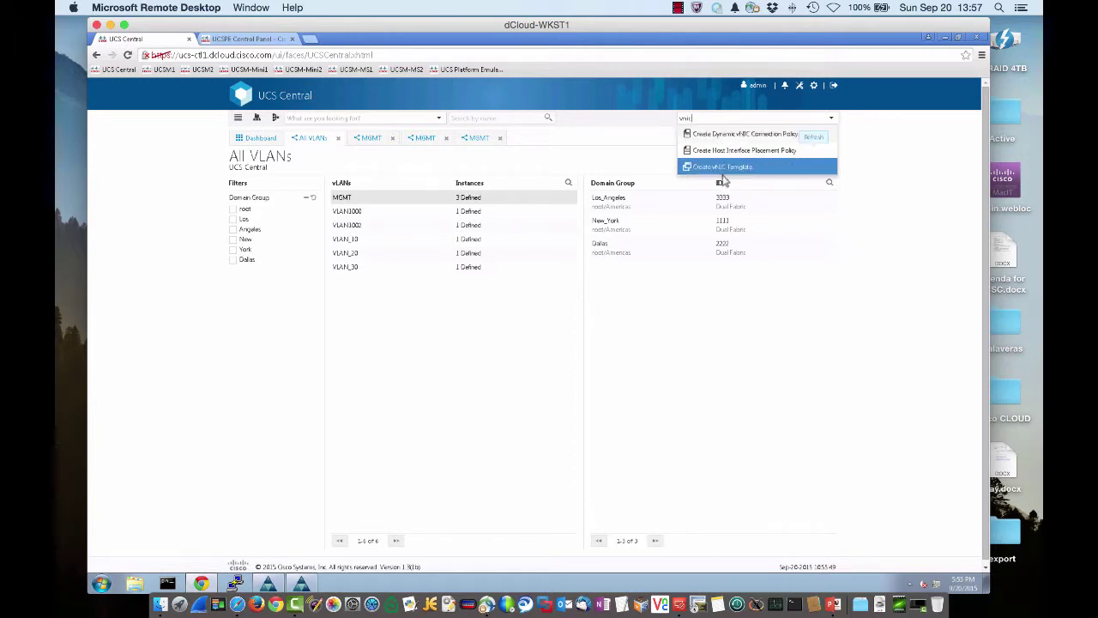
click(721, 168)
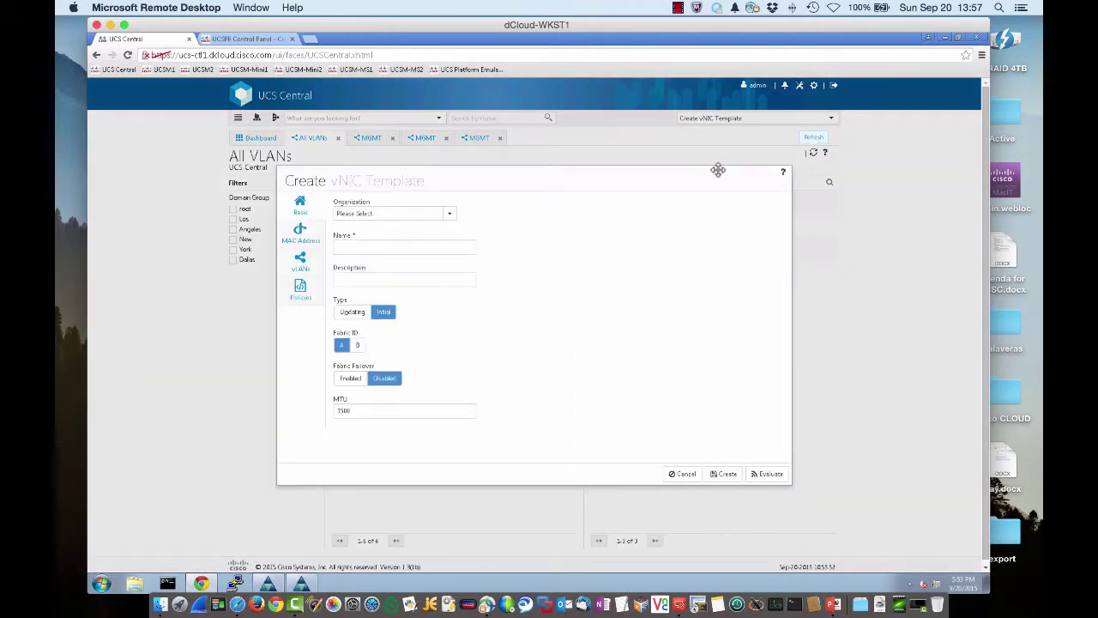
click(449, 215)
click(452, 216)
click(451, 216)
click(372, 267)
click(403, 249)
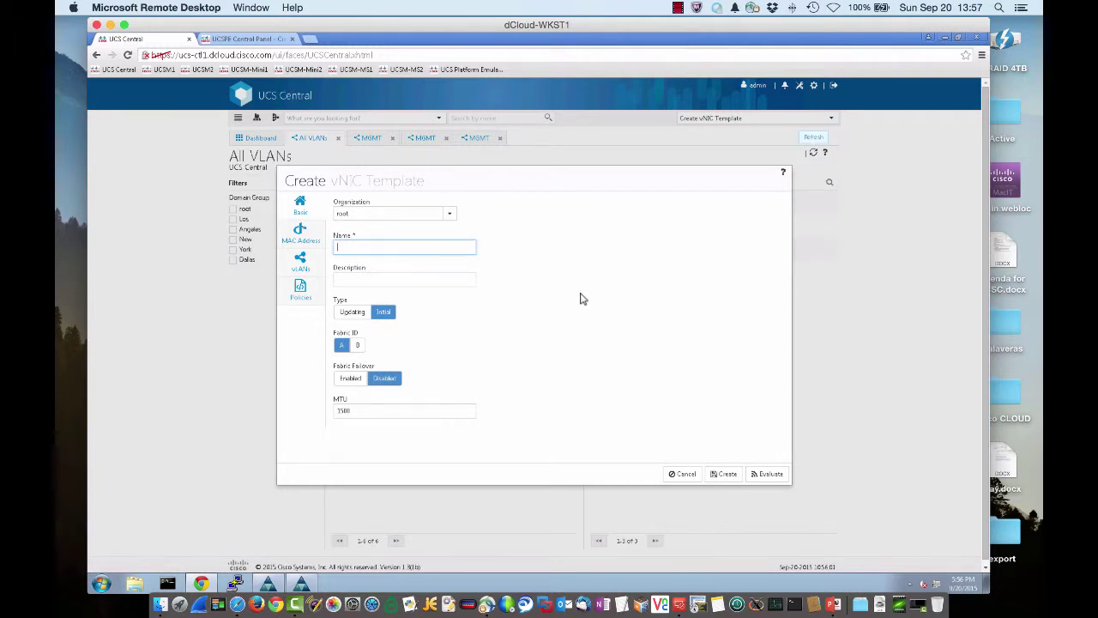
text(myVNIC)
click(352, 312)
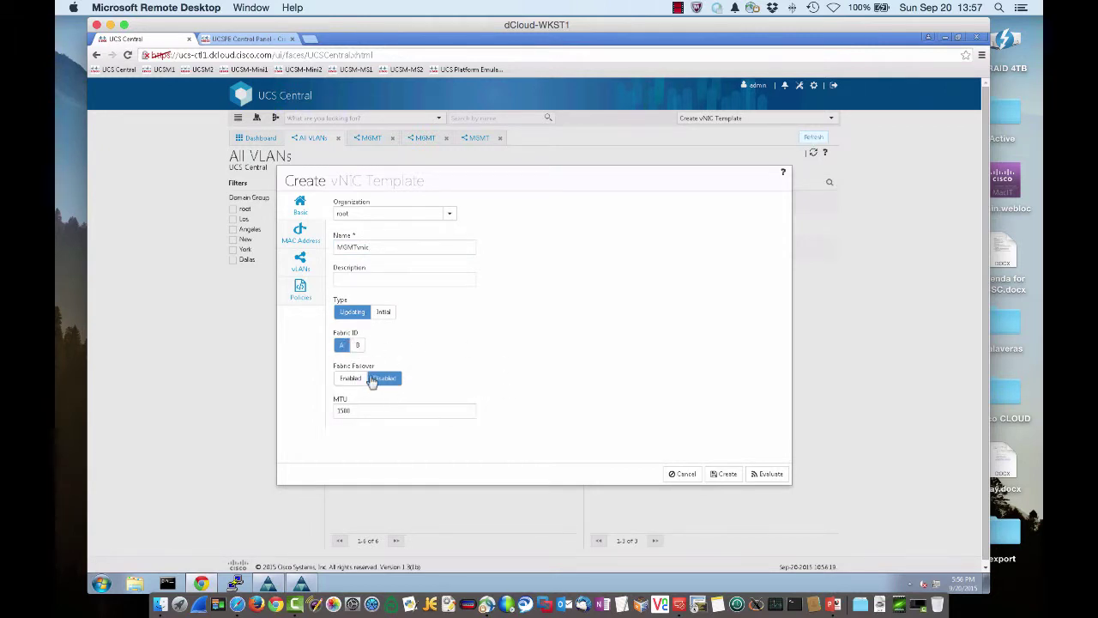
Assign the MAC-DEMO address pool and the MGMT vLAN to the vNIC template
click(296, 233)
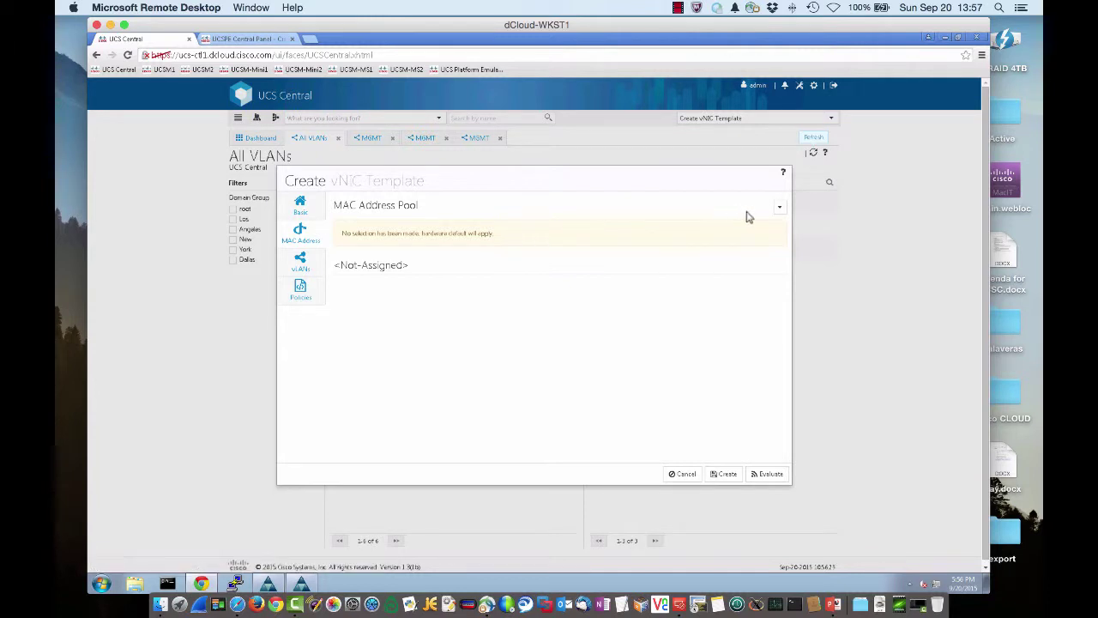
click(779, 207)
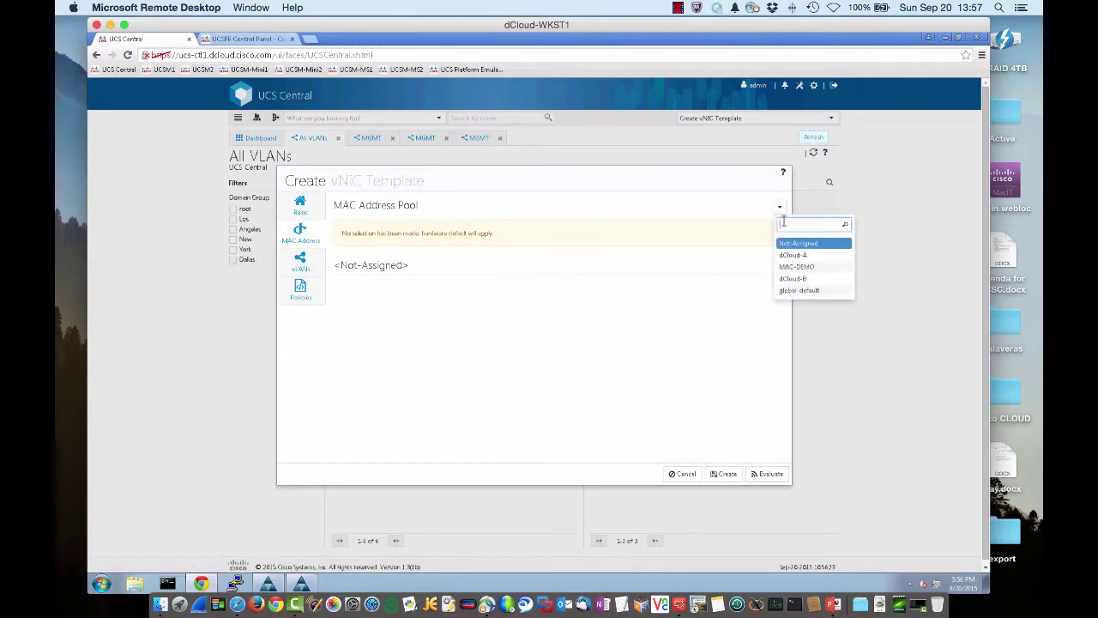
click(795, 266)
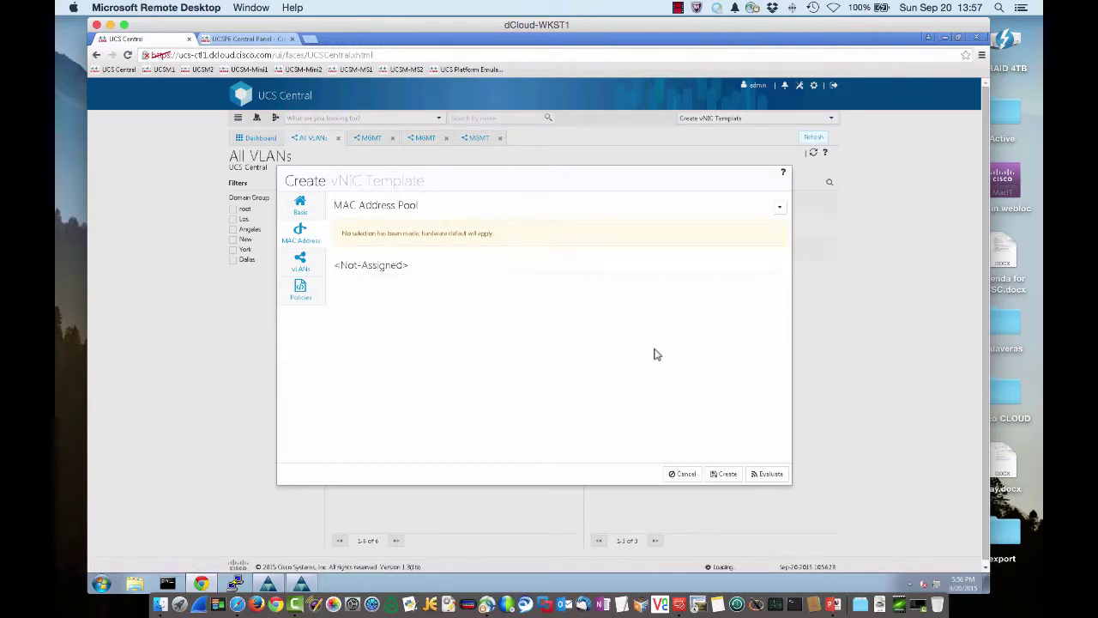
click(297, 262)
click(341, 206)
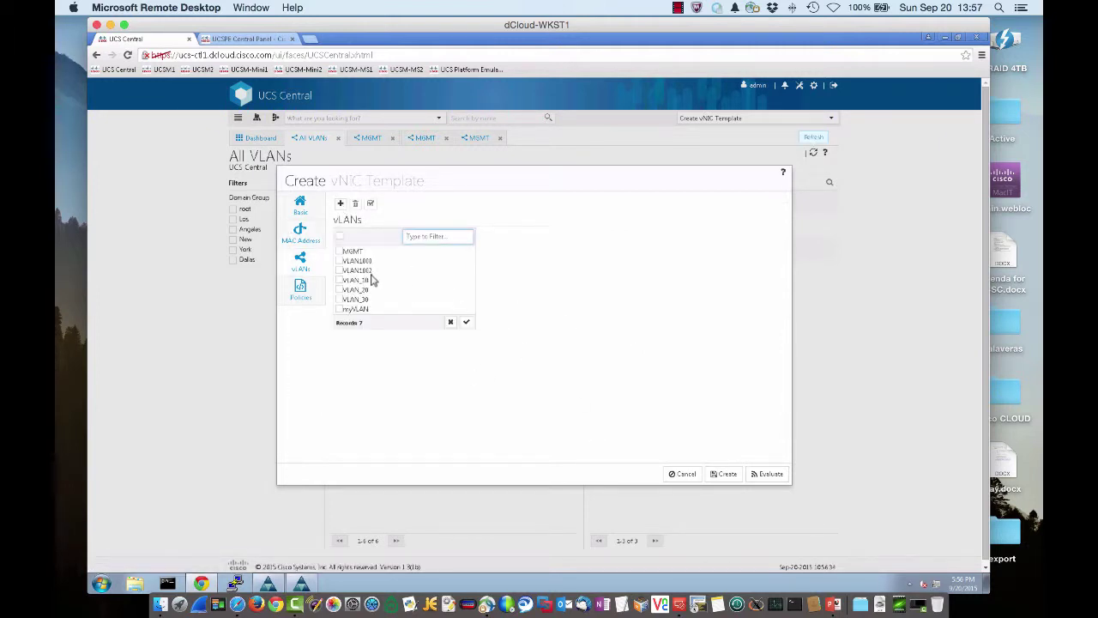
click(339, 250)
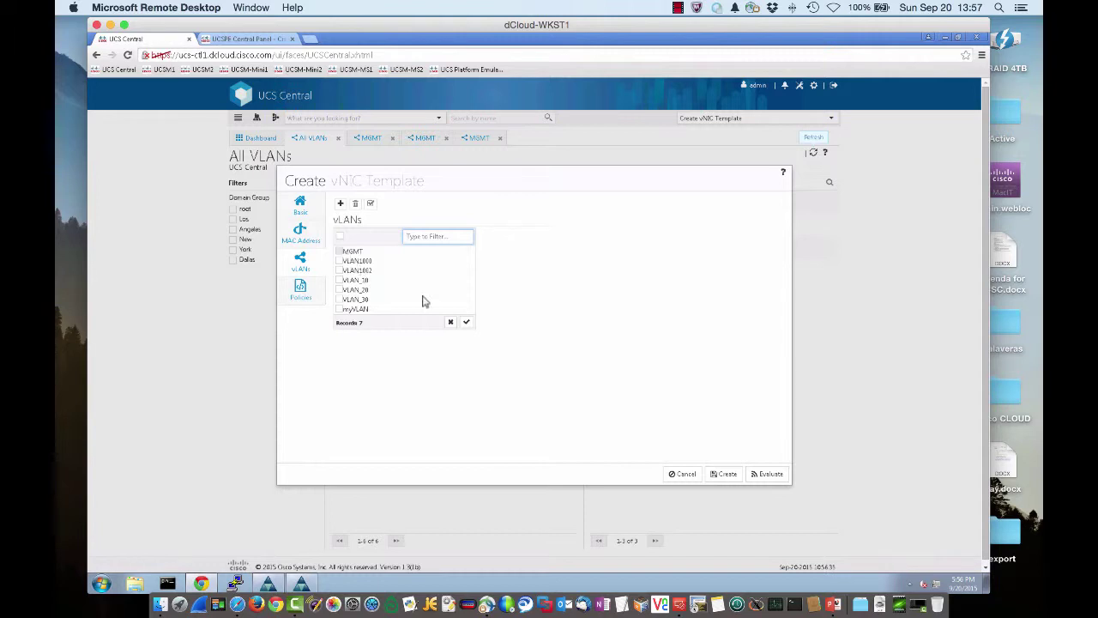
click(466, 321)
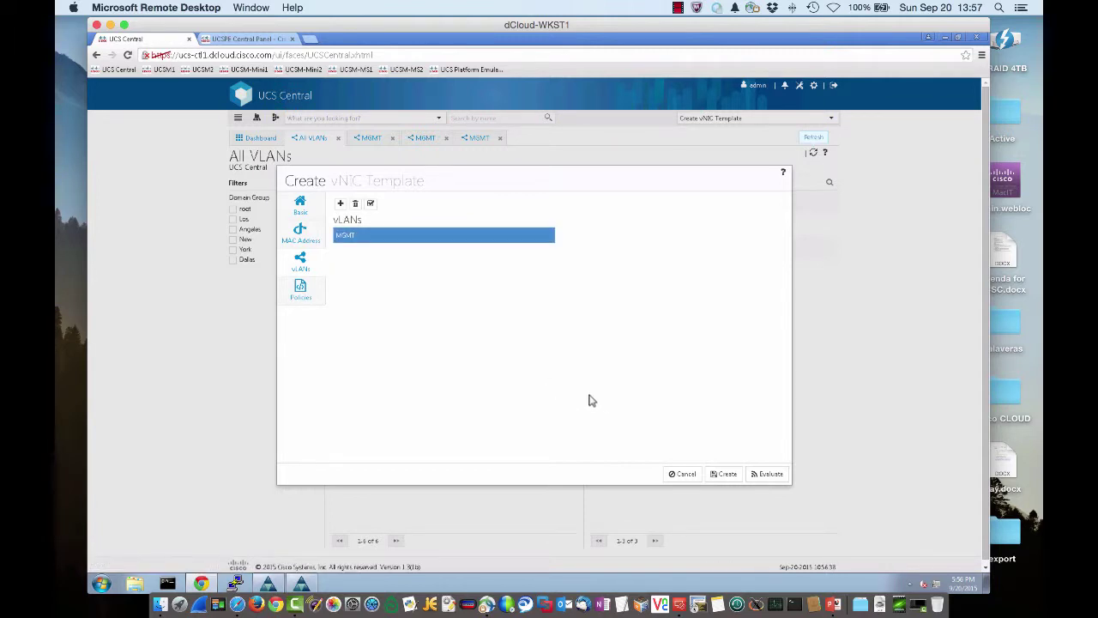
Assign the EnableCDP-DEMO network control policy to the vNIC template and create it
click(307, 299)
click(307, 299)
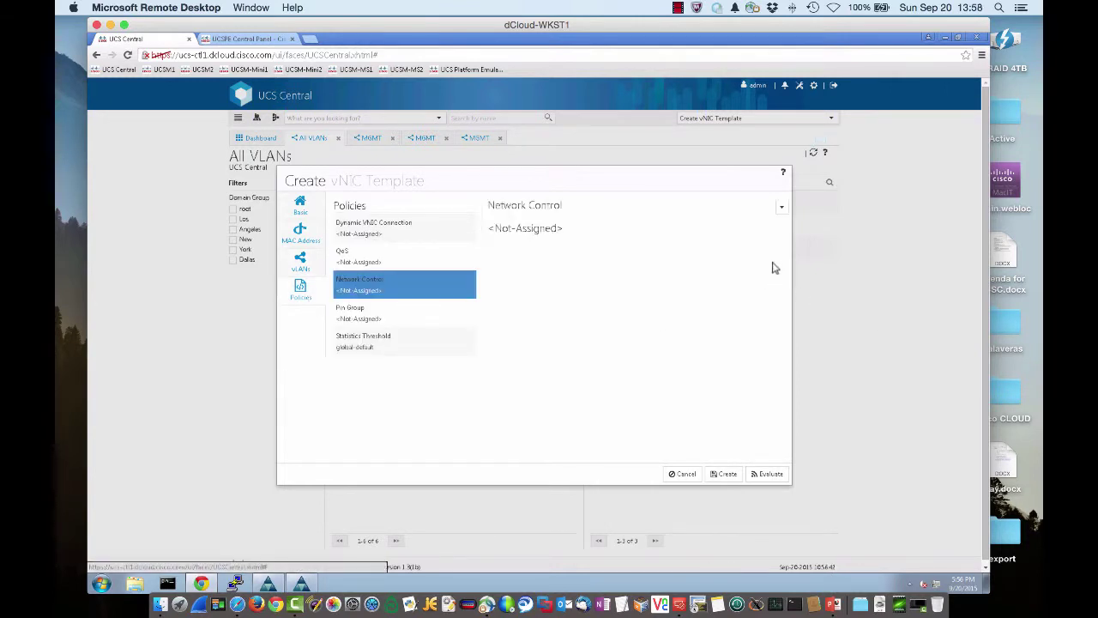
click(783, 208)
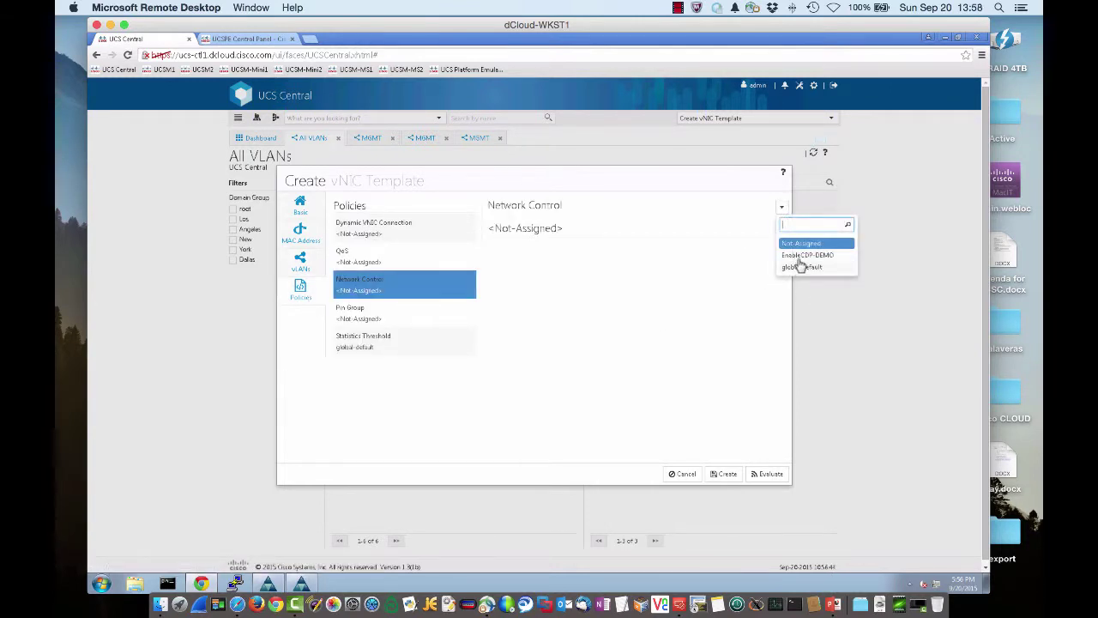
click(798, 256)
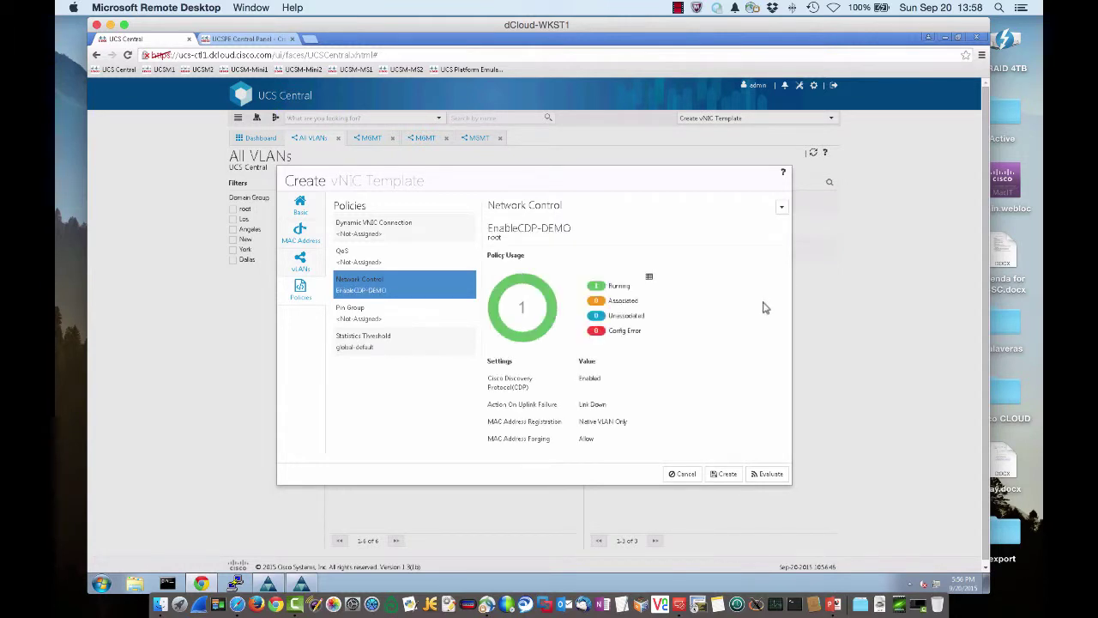
click(724, 476)
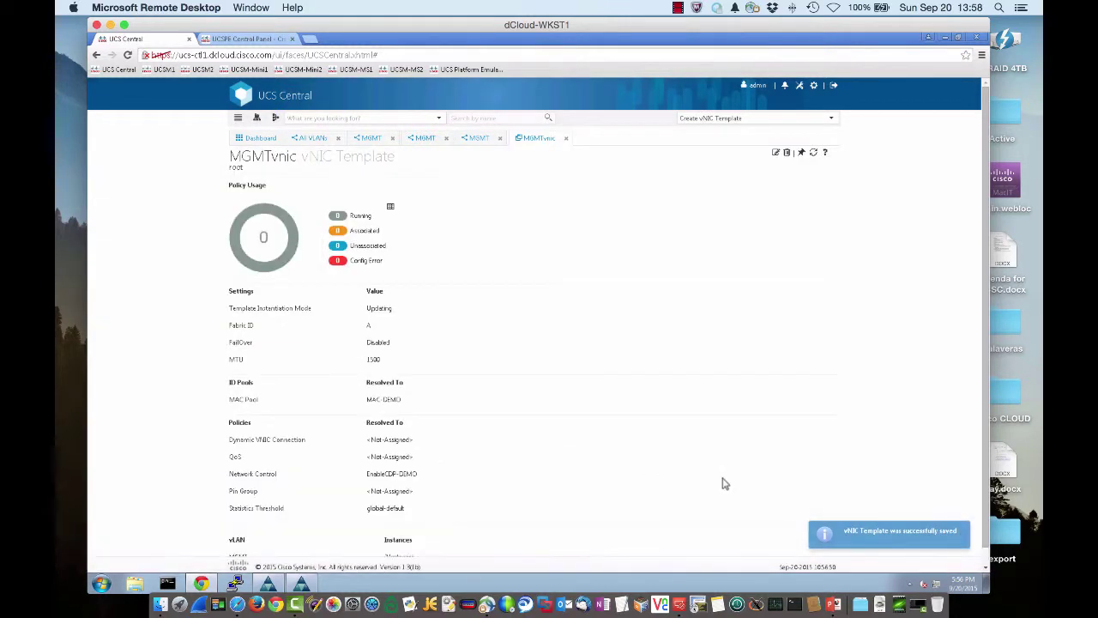
Start a LAN connectivity policy in the root organization with the name MGMT-LAN
drag(758, 116, 583, 108)
key(BackSpace)
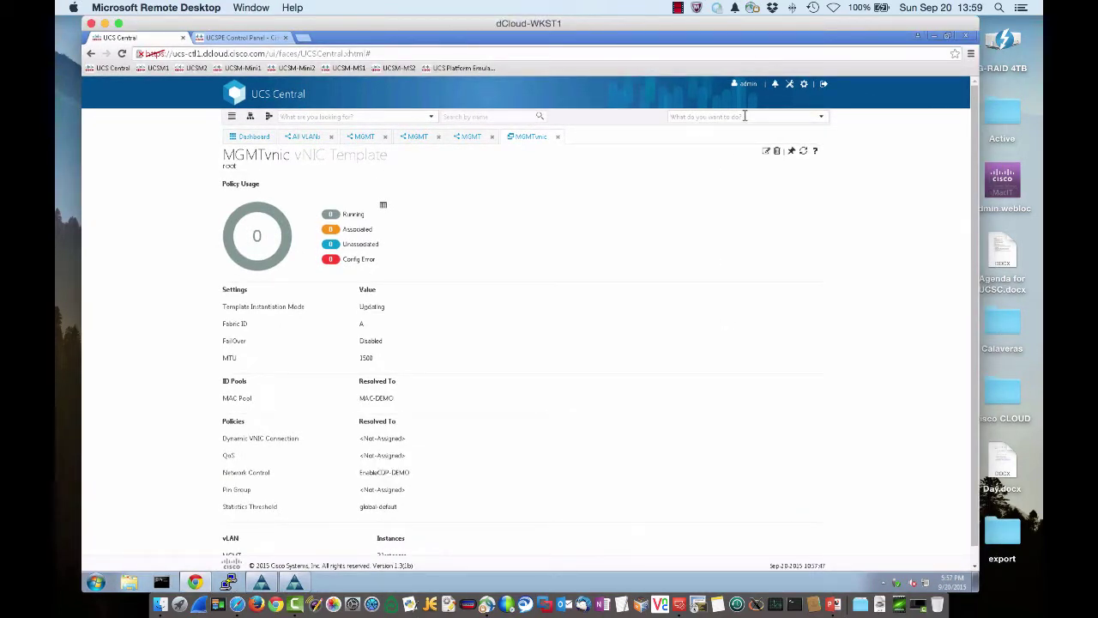
text(LAN)
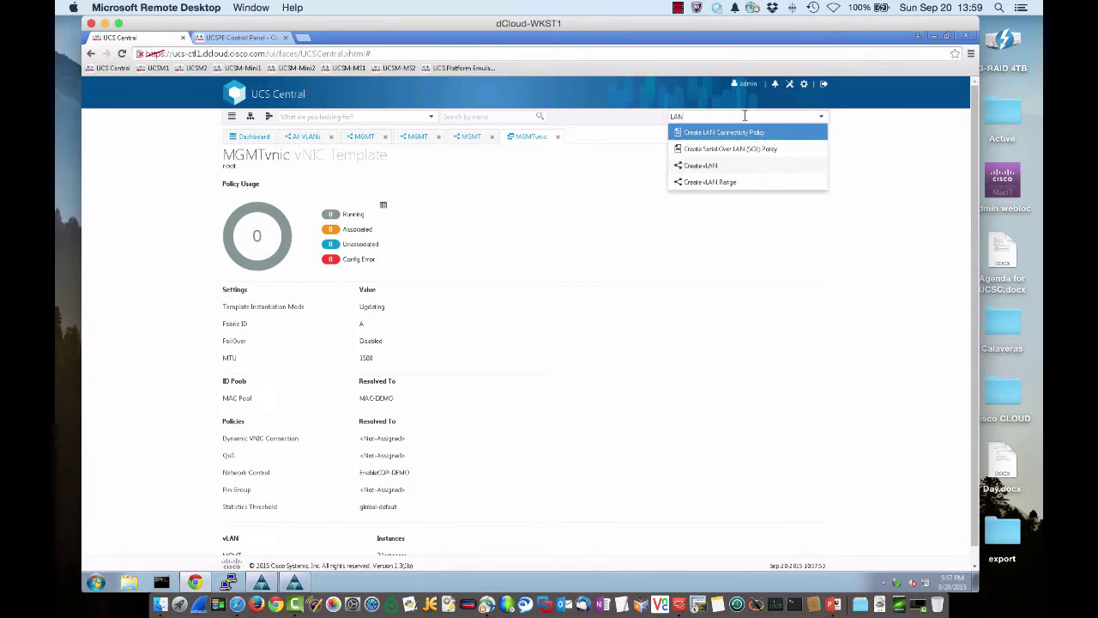
click(754, 133)
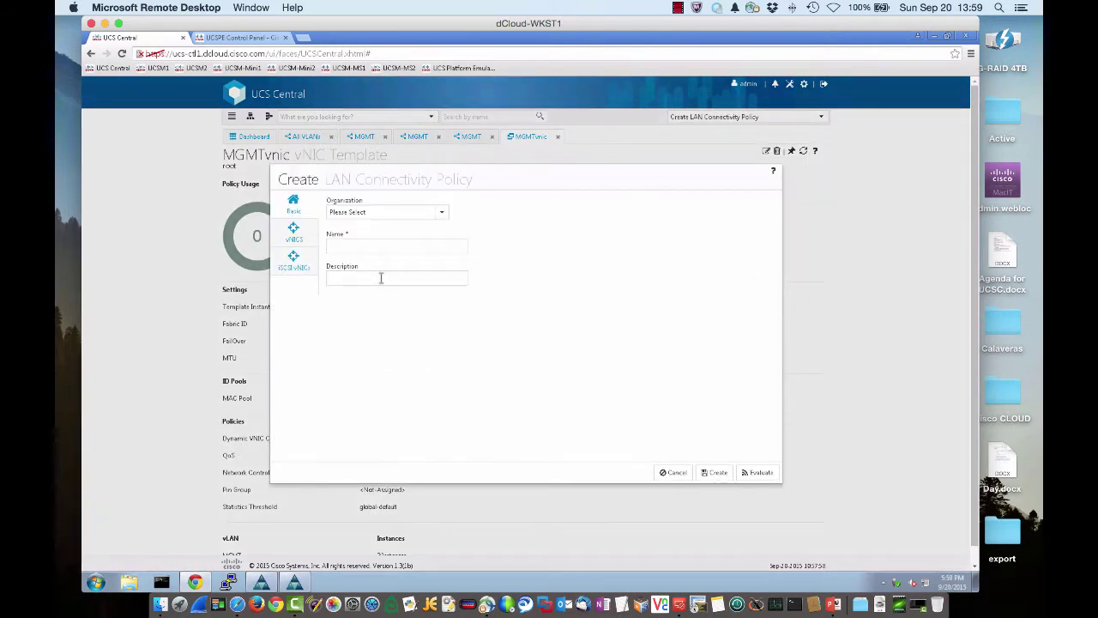
click(441, 215)
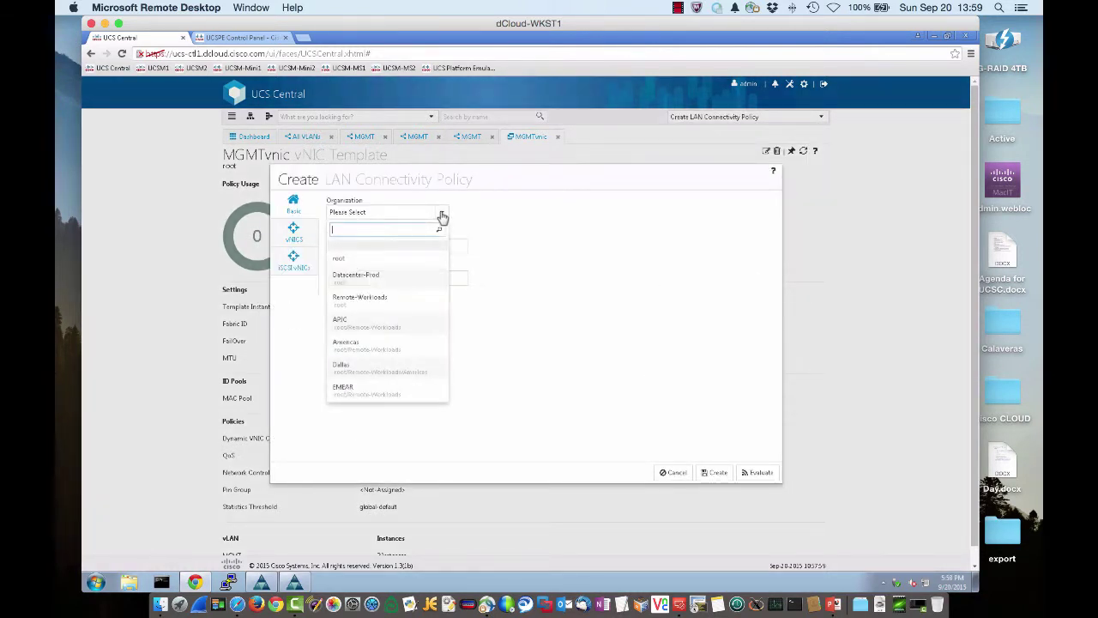
click(341, 259)
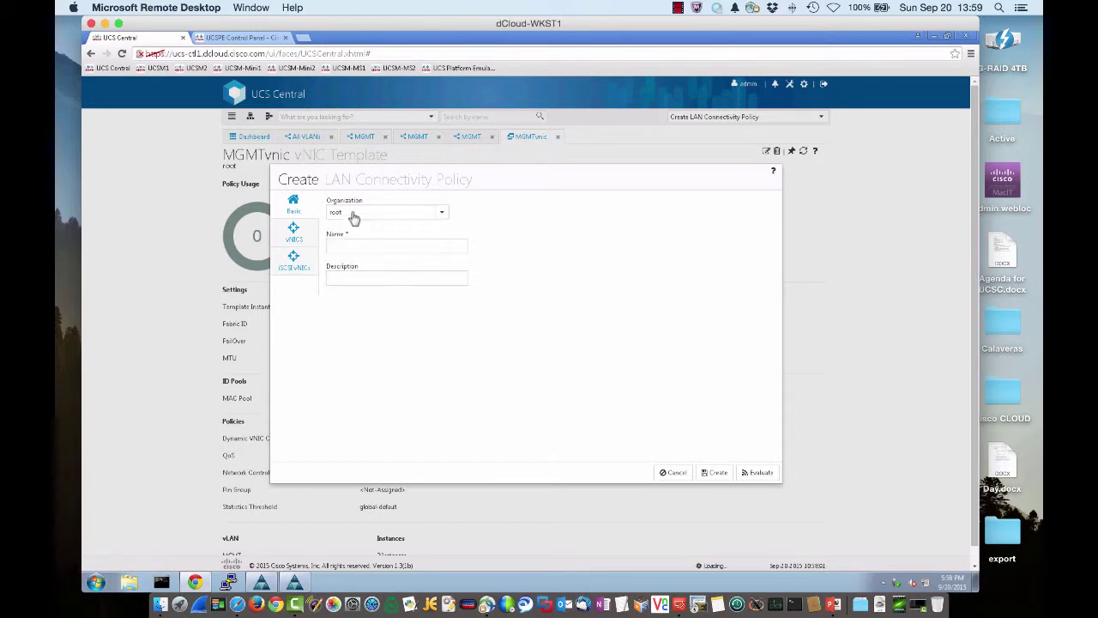
click(353, 245)
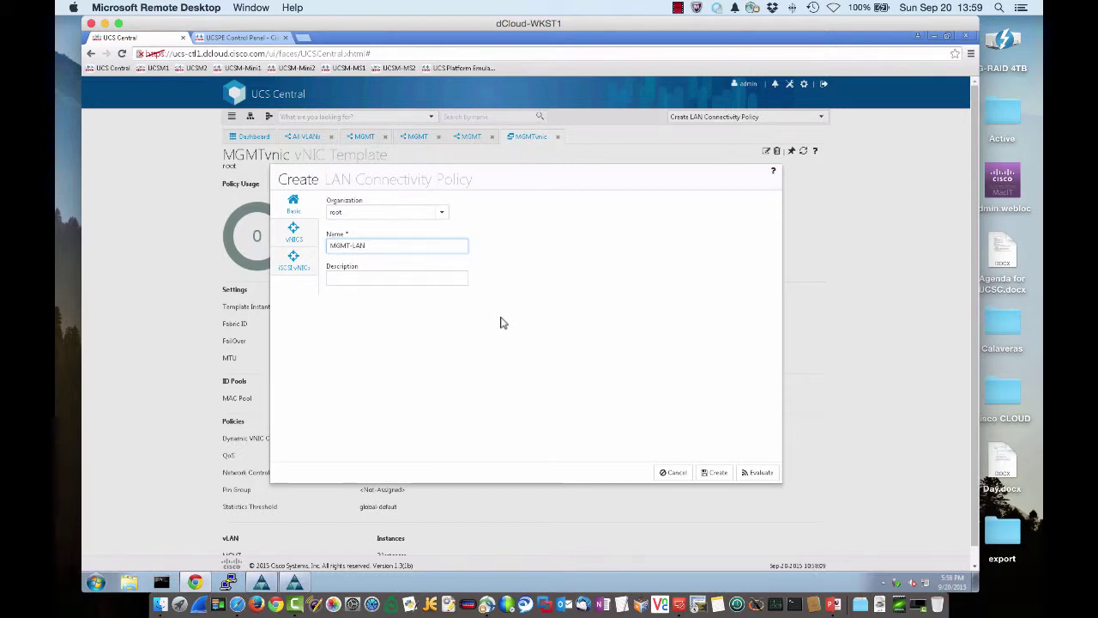
Add a vNIC named vnic0 based on the MGMTvnic template to the LAN connectivity policy and create the policy
click(293, 233)
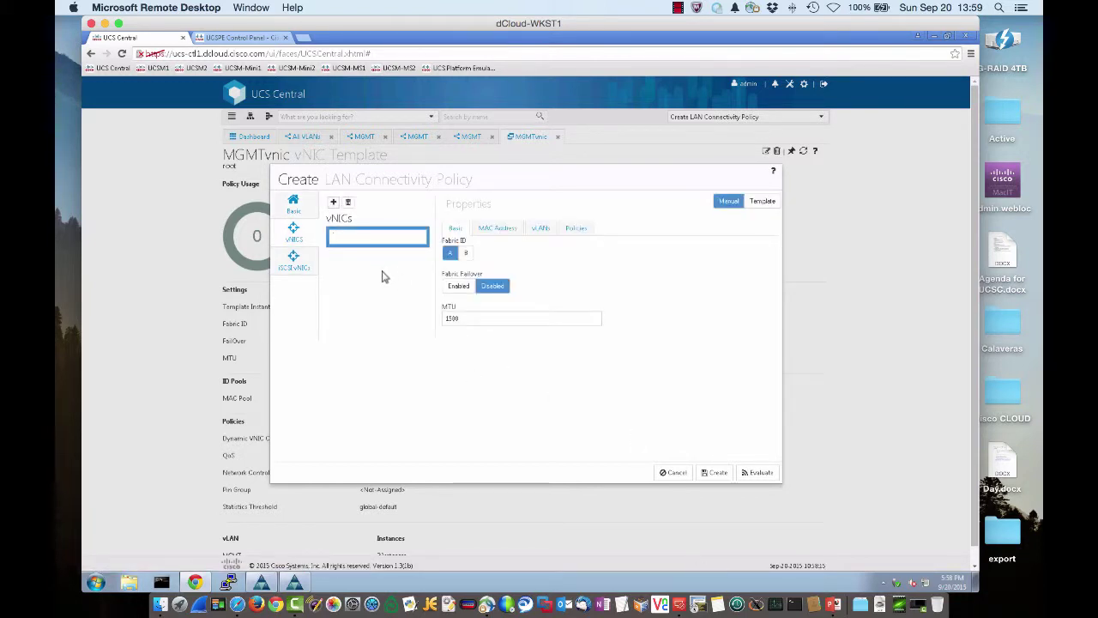
text(vnic0)
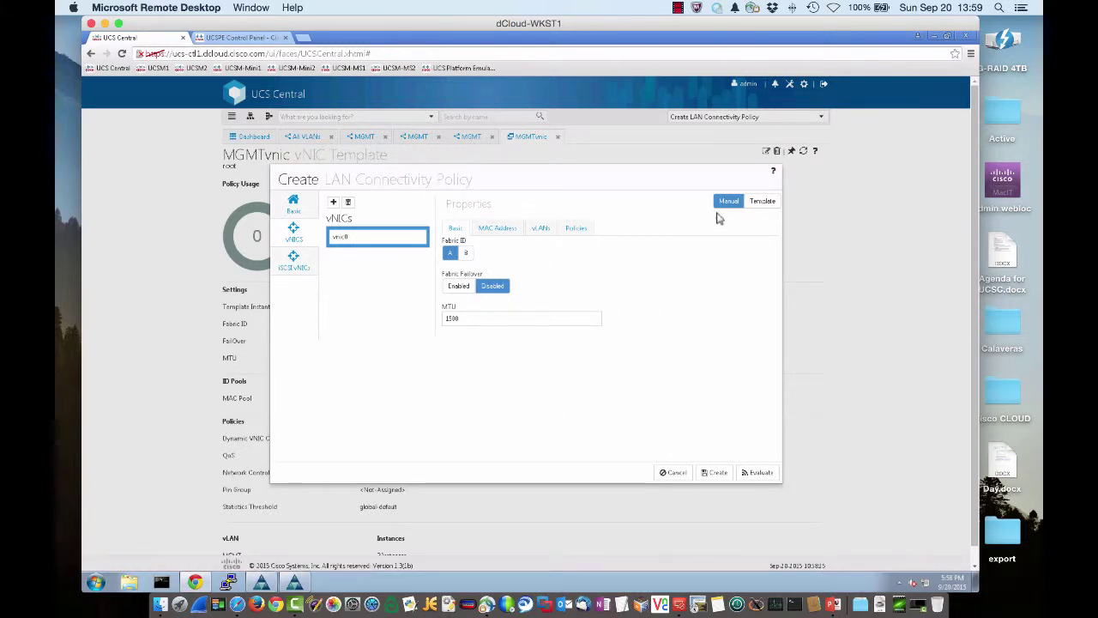
click(761, 205)
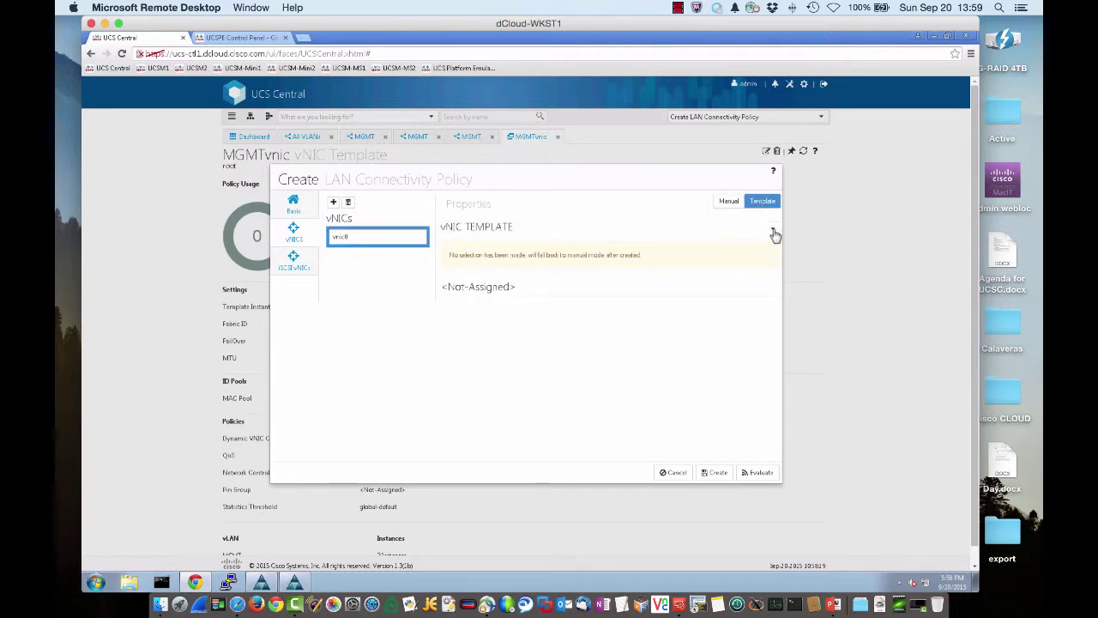
click(773, 231)
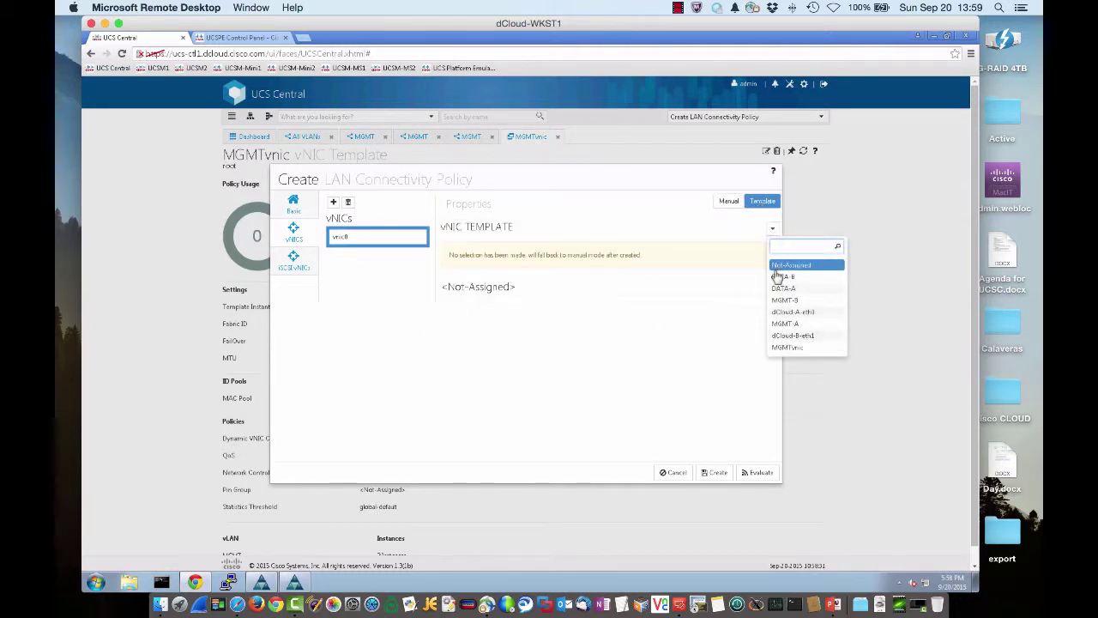
click(789, 347)
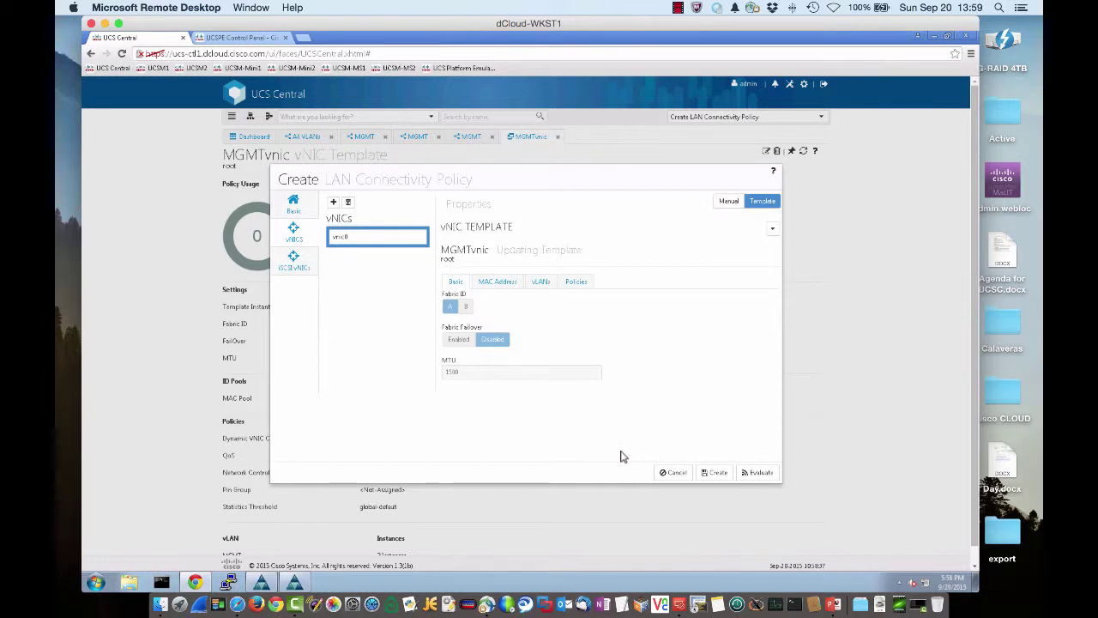
click(718, 472)
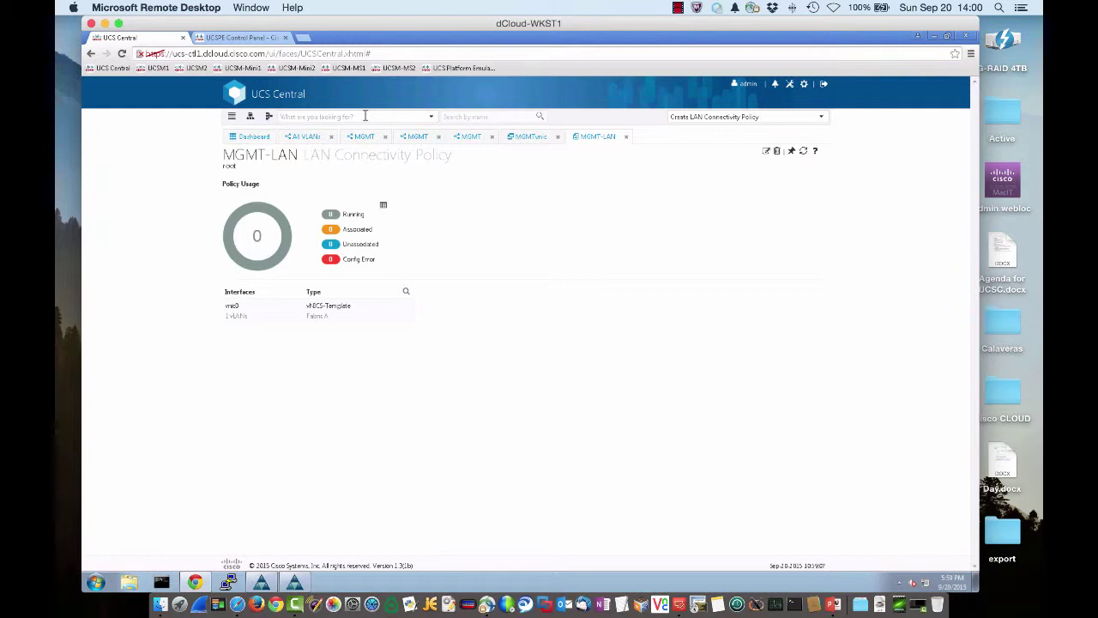
Search for service profiles and open GSP-DEMO-1 in the root organization
text(service)
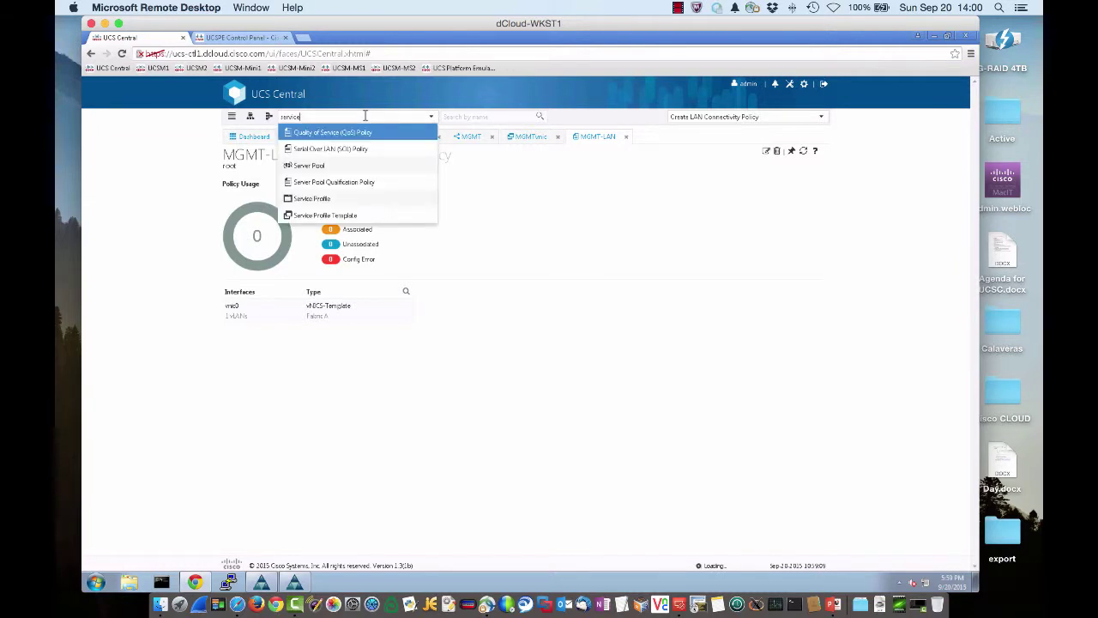
text( p)
click(318, 146)
click(539, 116)
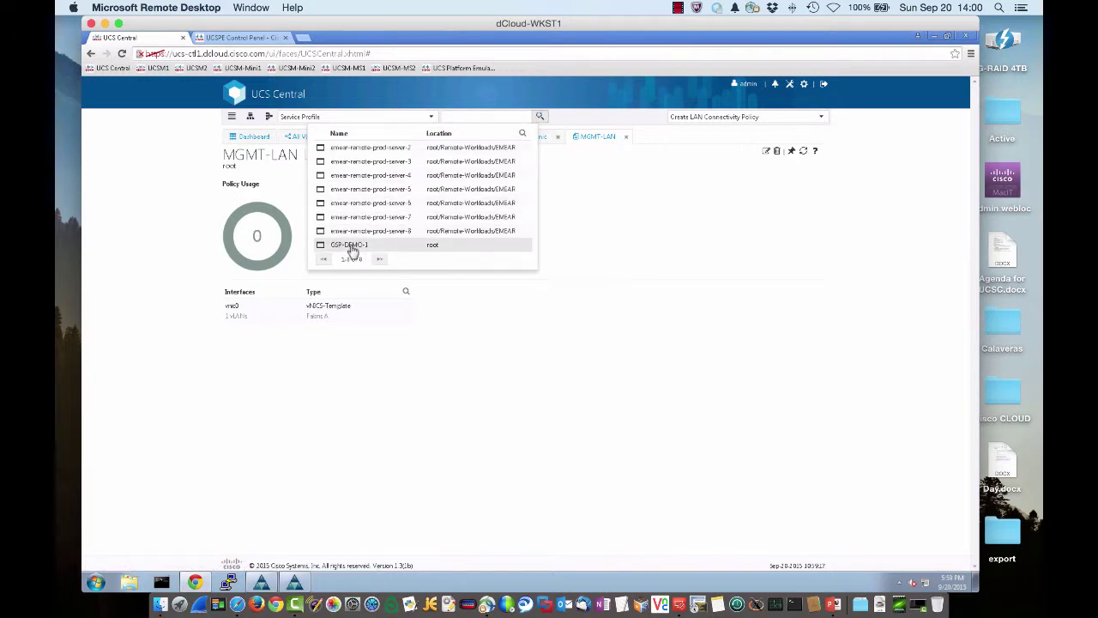
click(351, 247)
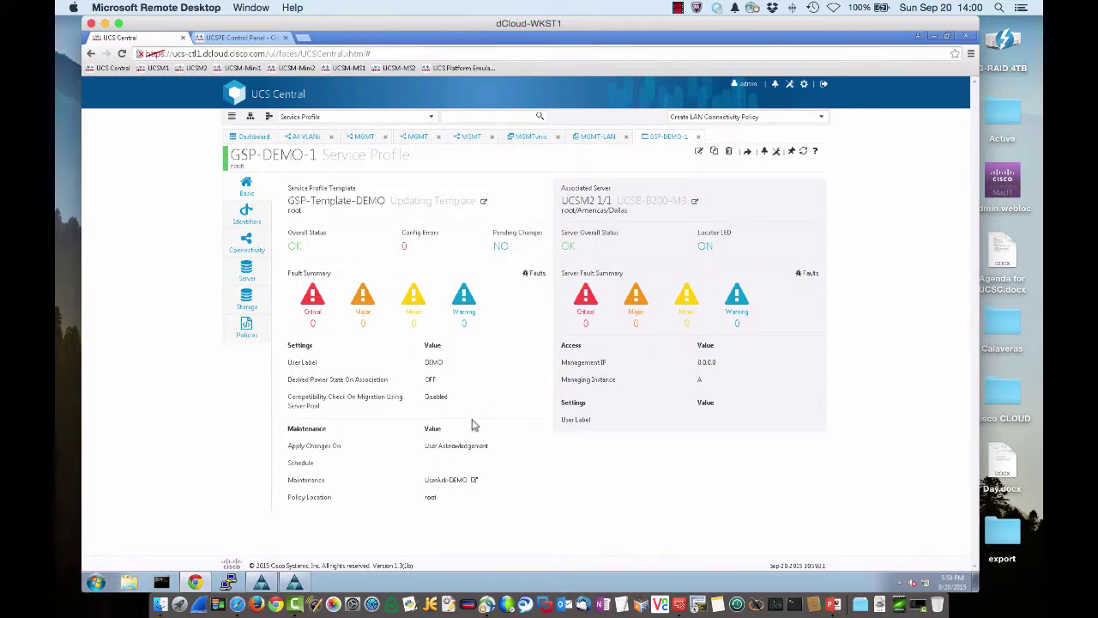
Clone the GSP-DEMO-1 service profile into the root organization under the name GSP-Mover
click(764, 152)
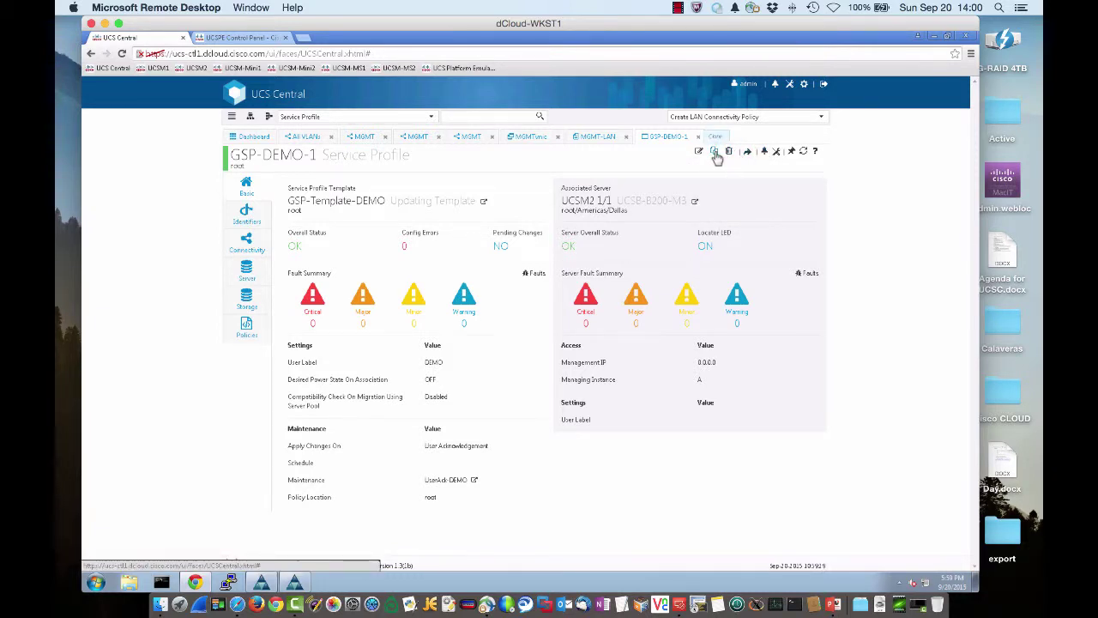
click(716, 155)
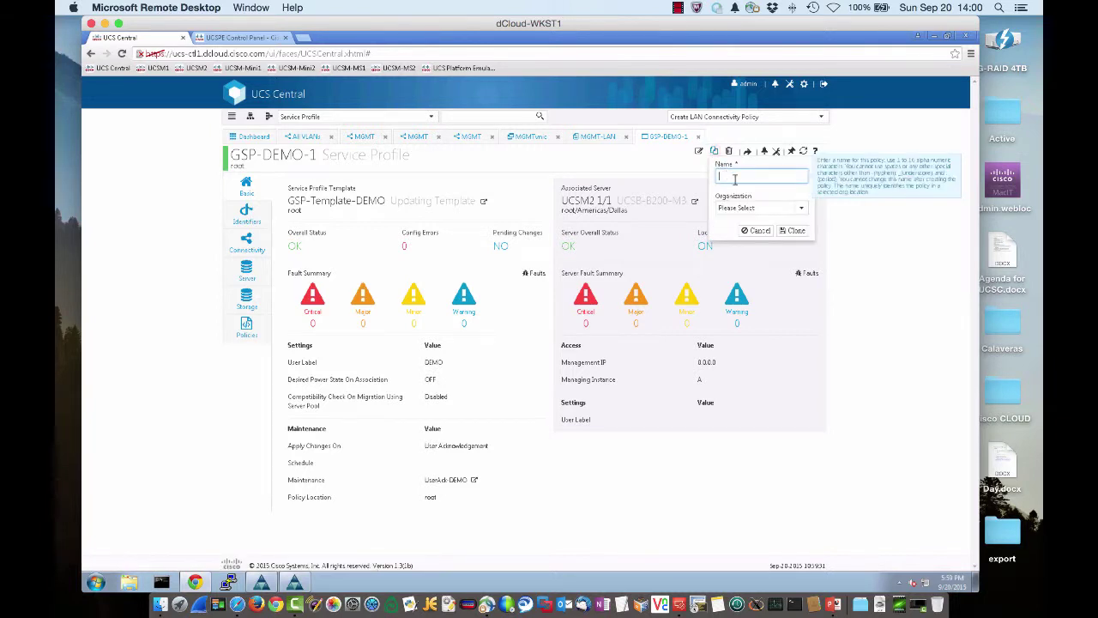
text(GSP-Mover)
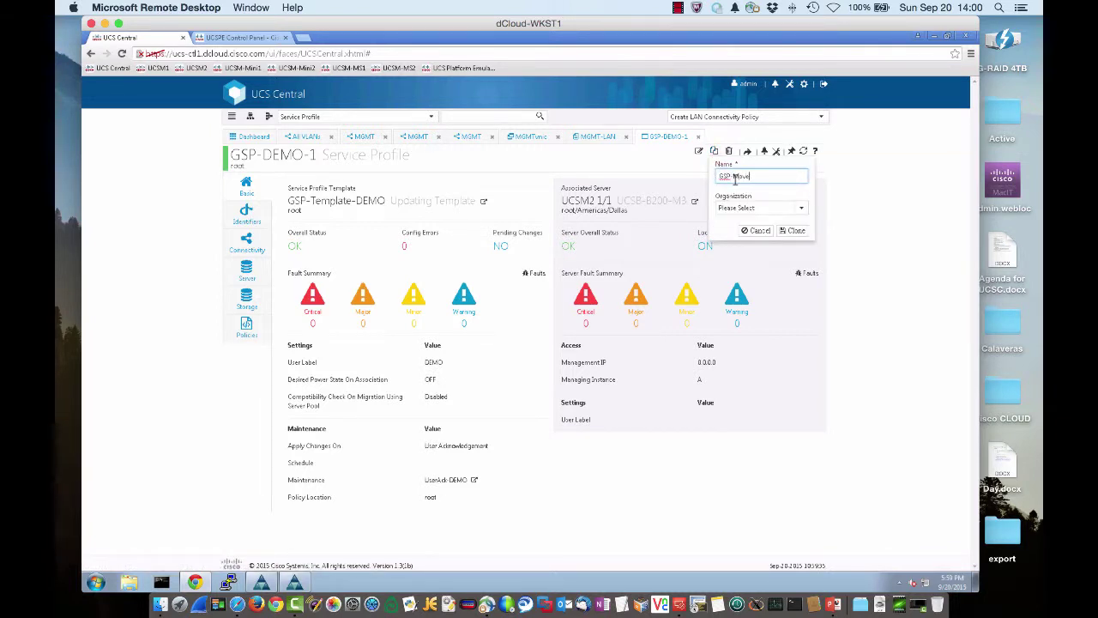
click(801, 209)
click(742, 265)
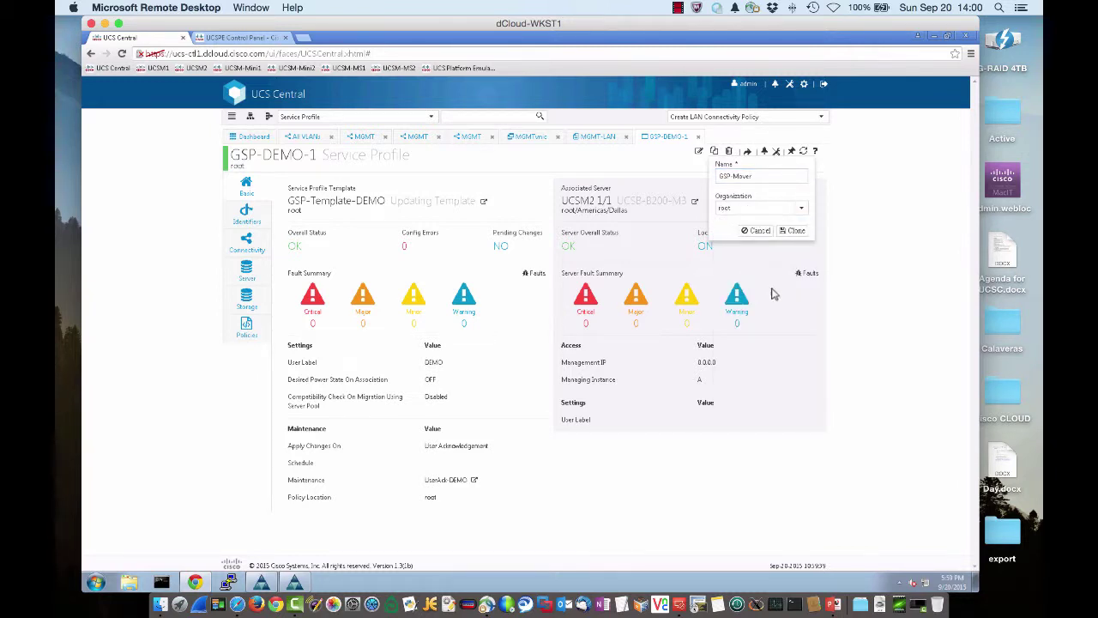
click(795, 233)
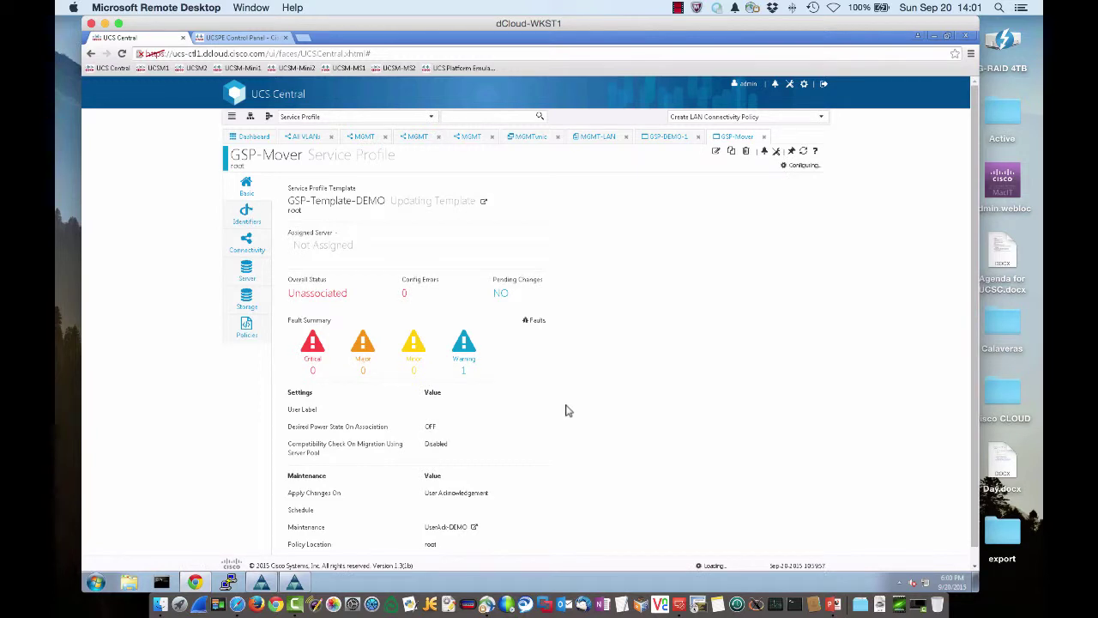
Review the GSP-Mover service profile's connectivity and unbind the profile from the GSP-Template-DEMO template
click(247, 240)
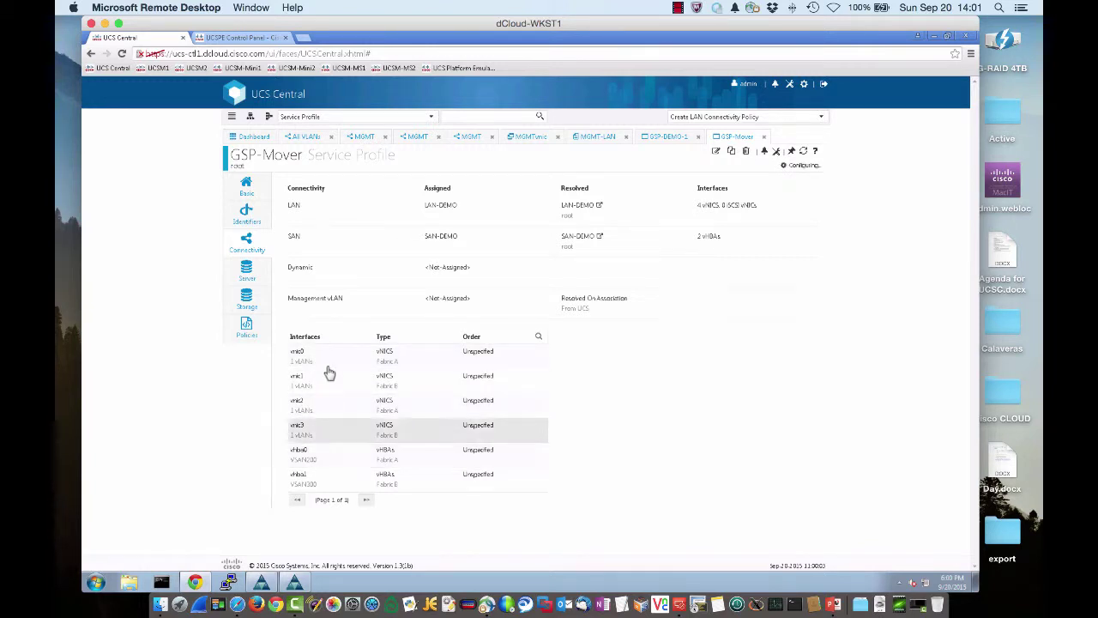
click(259, 197)
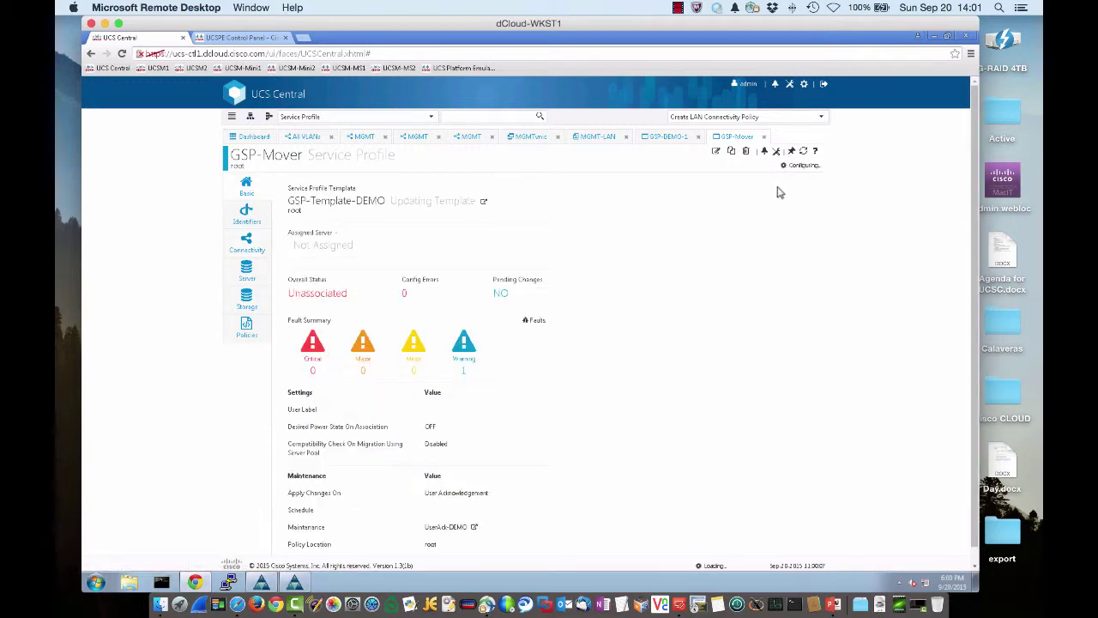
click(776, 151)
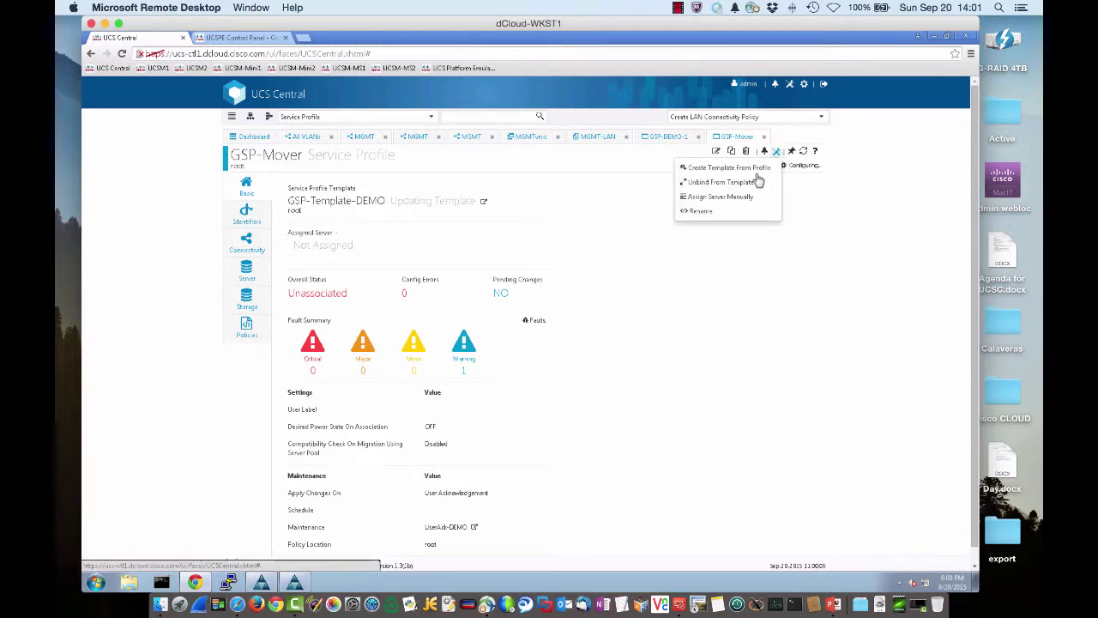
click(721, 182)
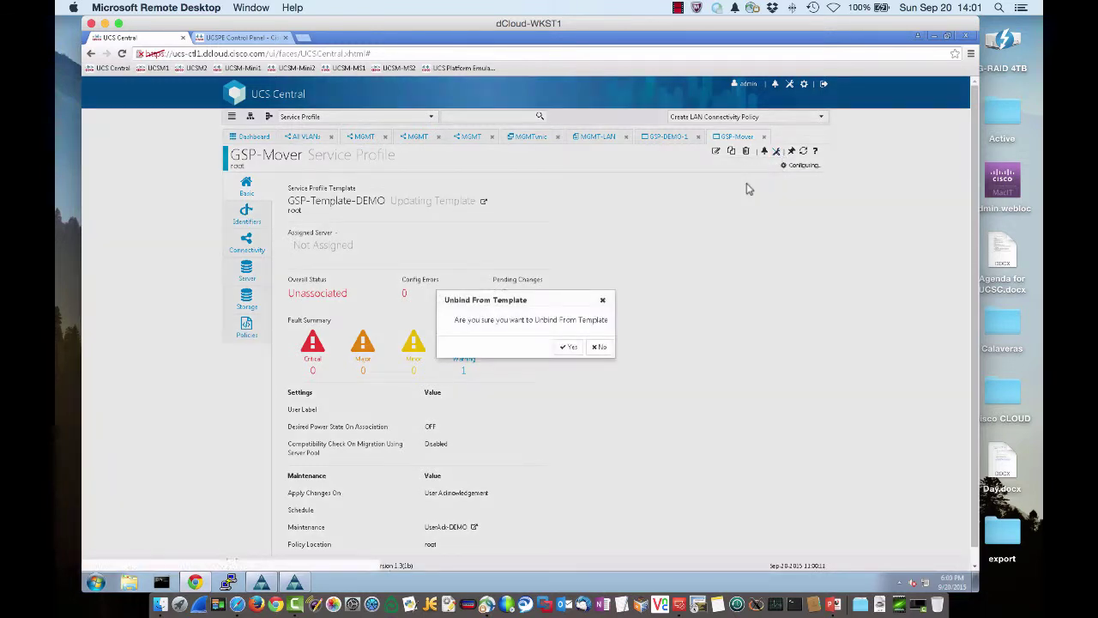
click(571, 348)
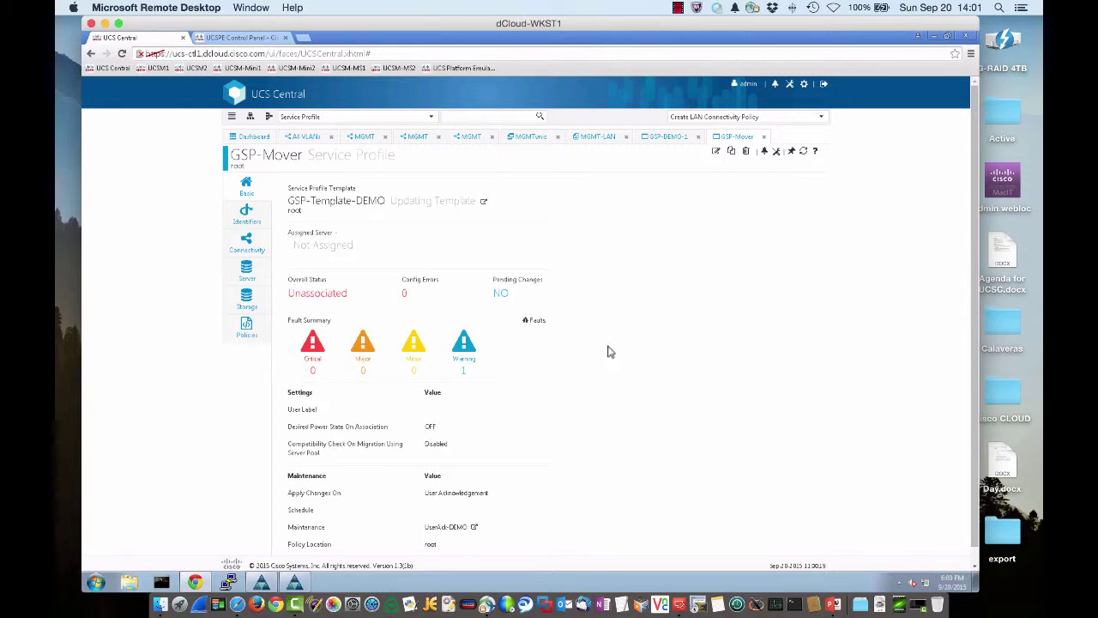
click(776, 152)
click(736, 184)
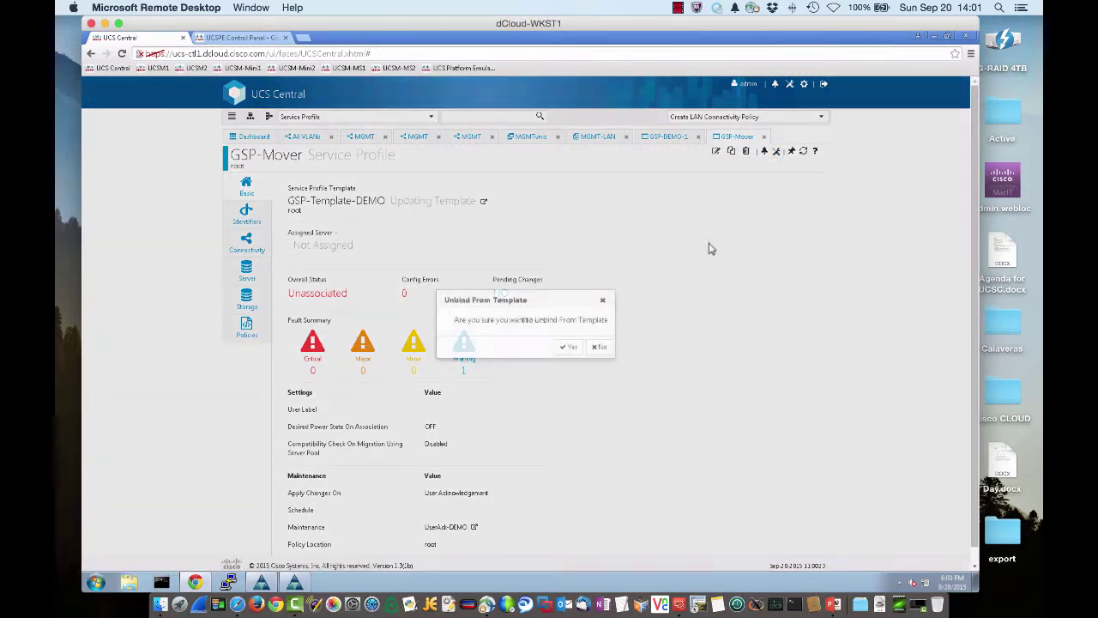
click(573, 347)
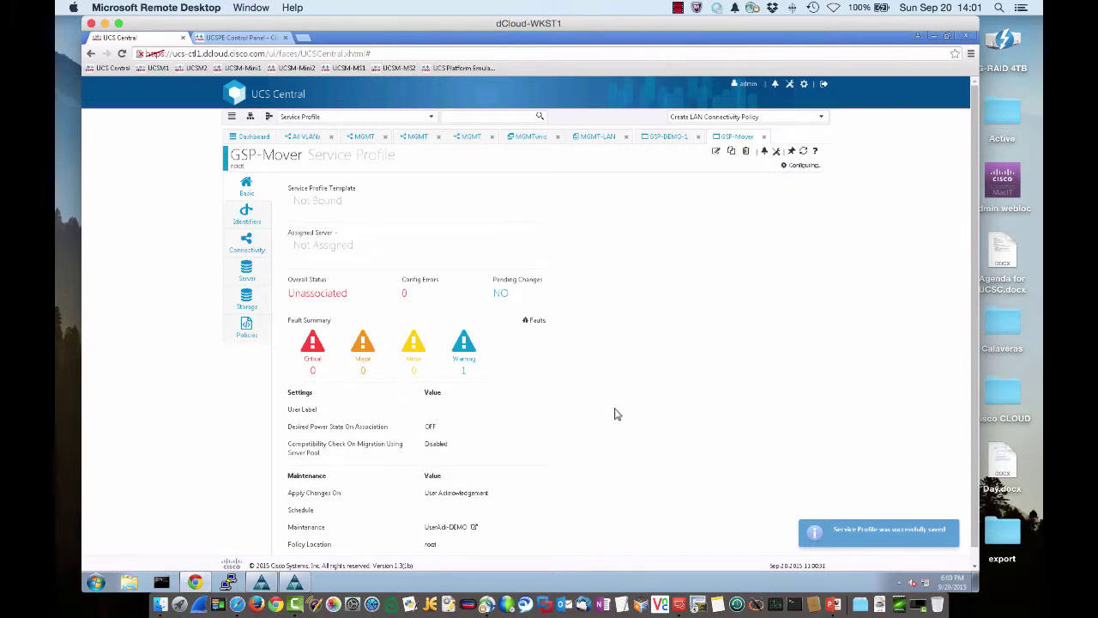
Edit GSP-Mover to use MGMT-LAN as its LAN connectivity policy and save the service profile
click(716, 153)
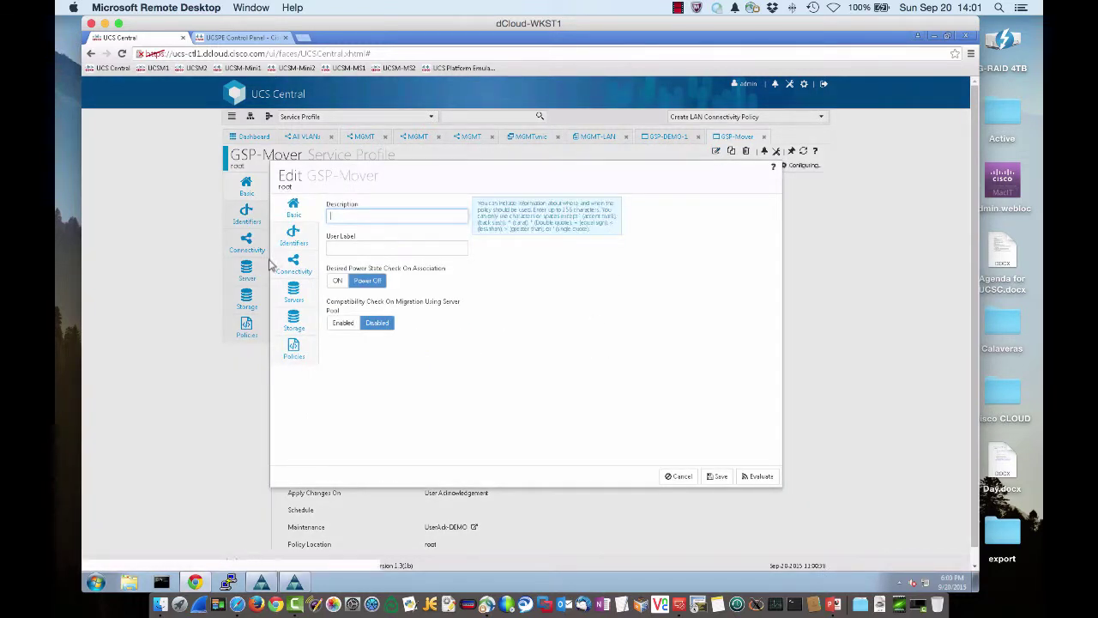
click(542, 368)
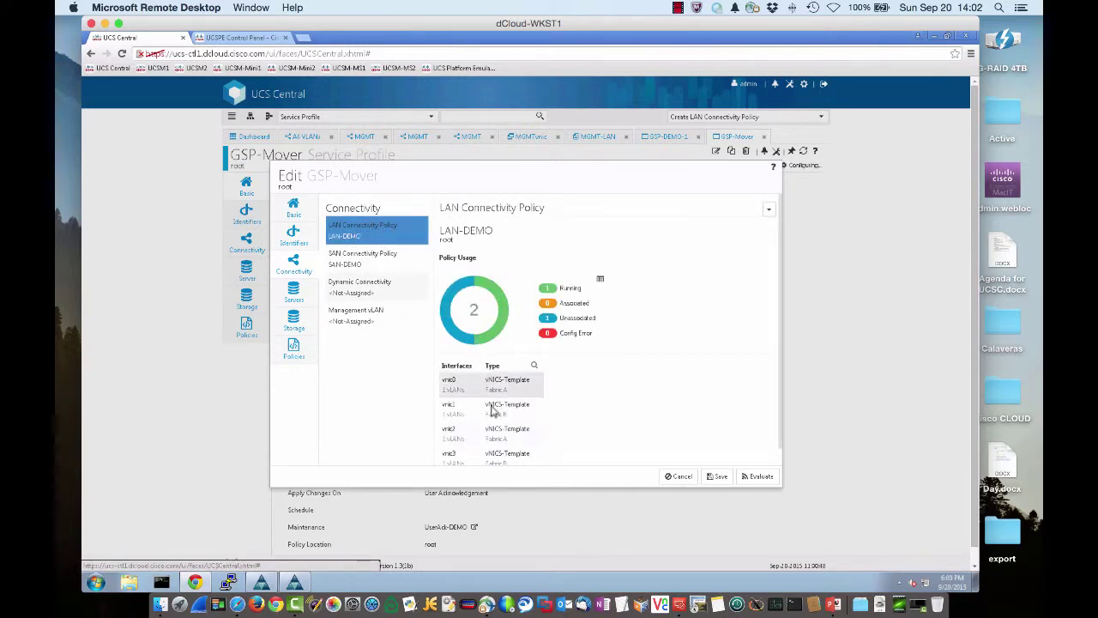
click(769, 211)
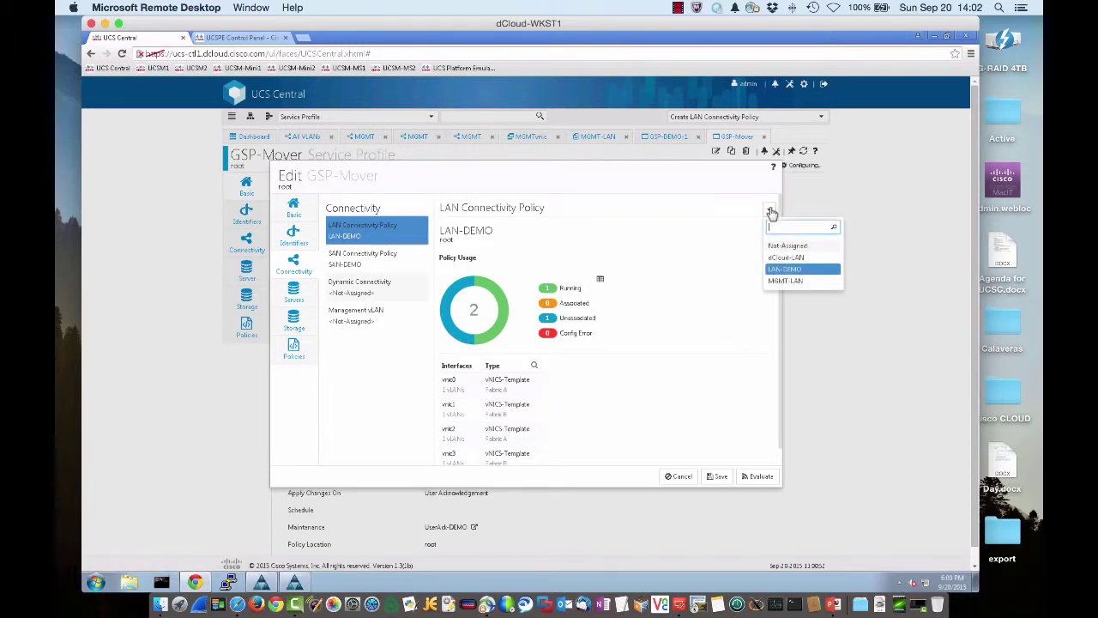
click(785, 282)
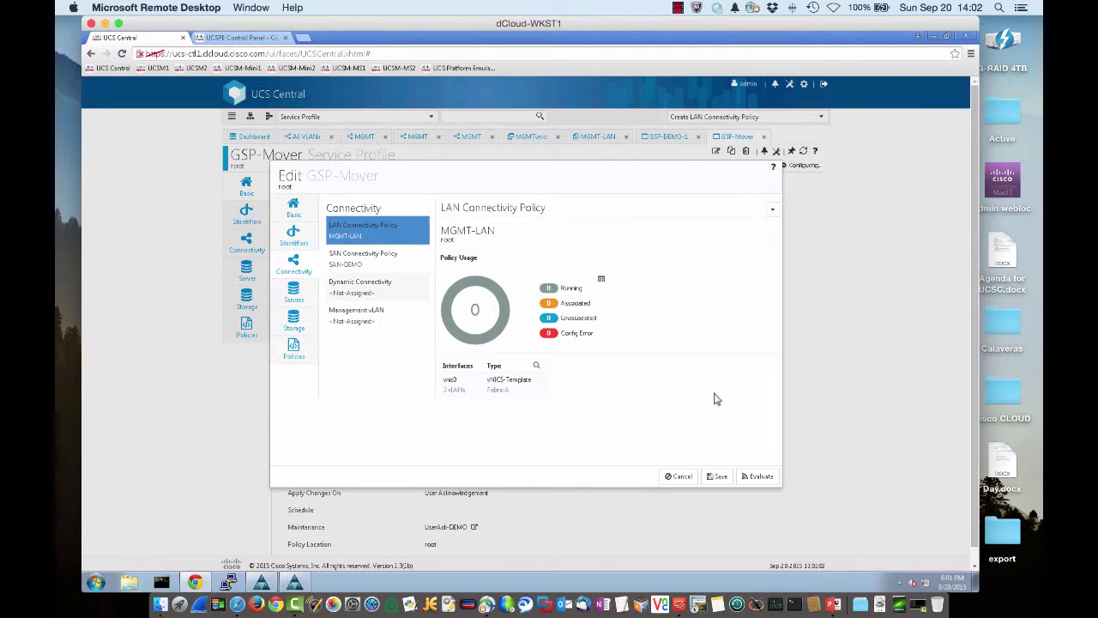
click(719, 477)
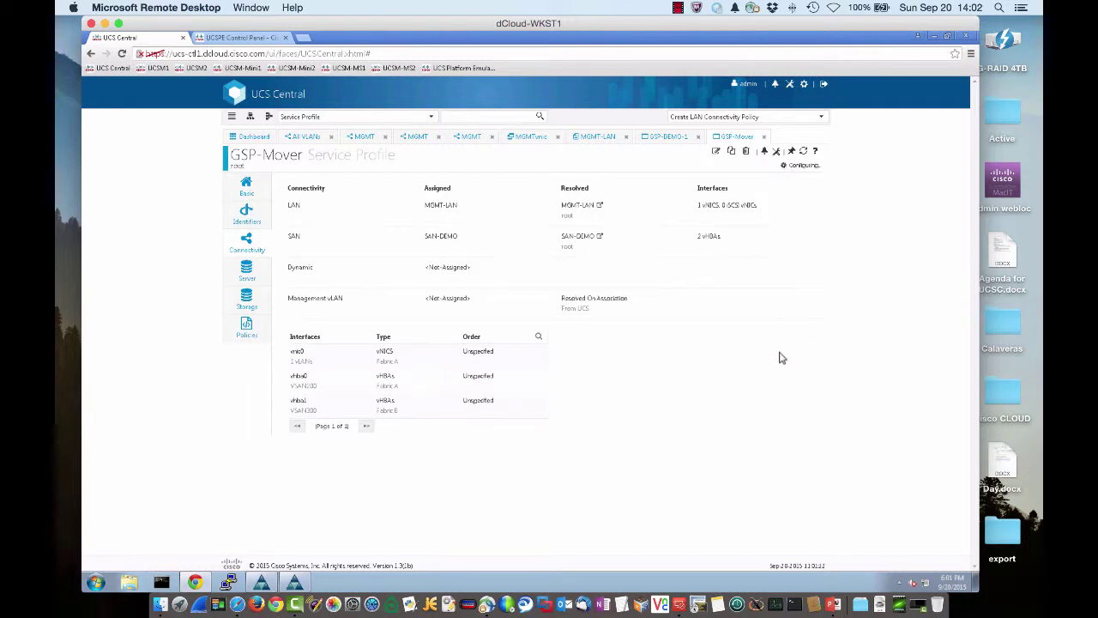
click(255, 180)
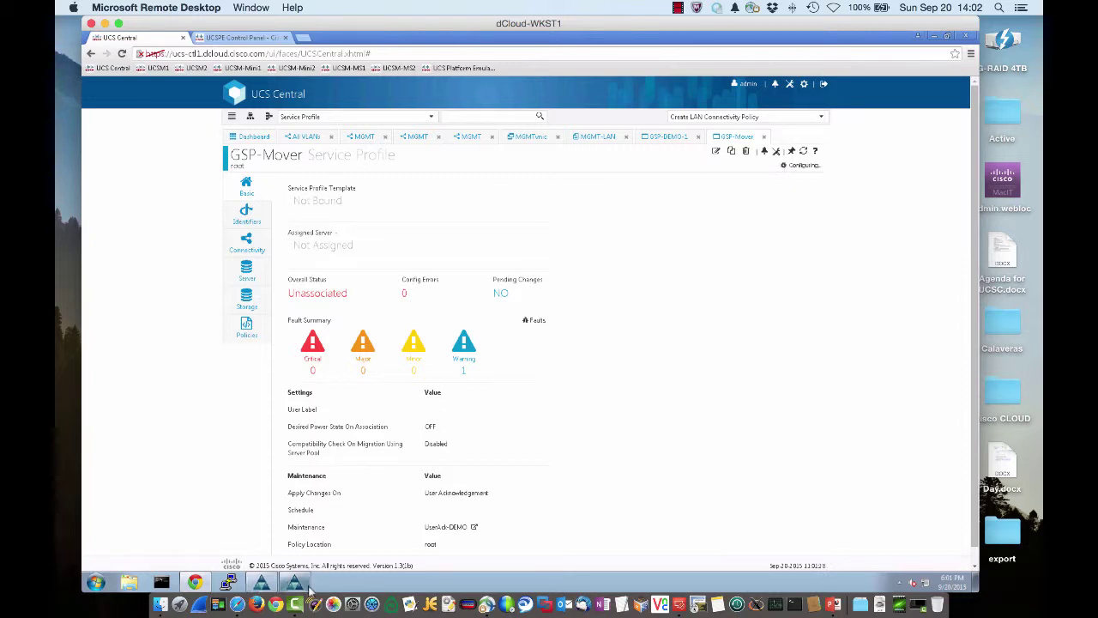
click(262, 584)
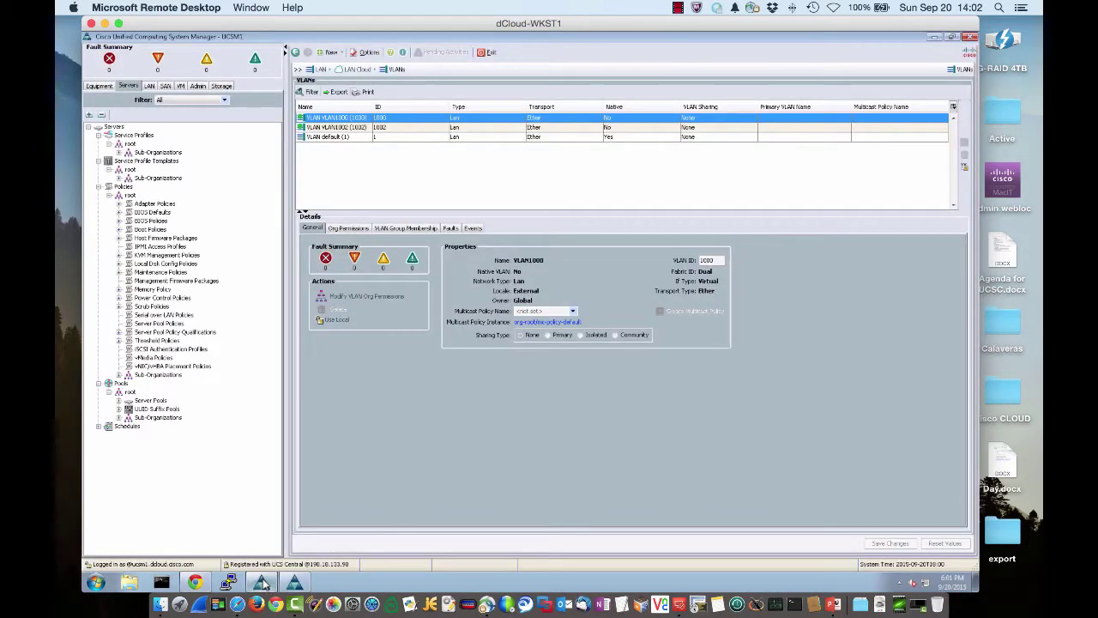
click(263, 583)
click(294, 583)
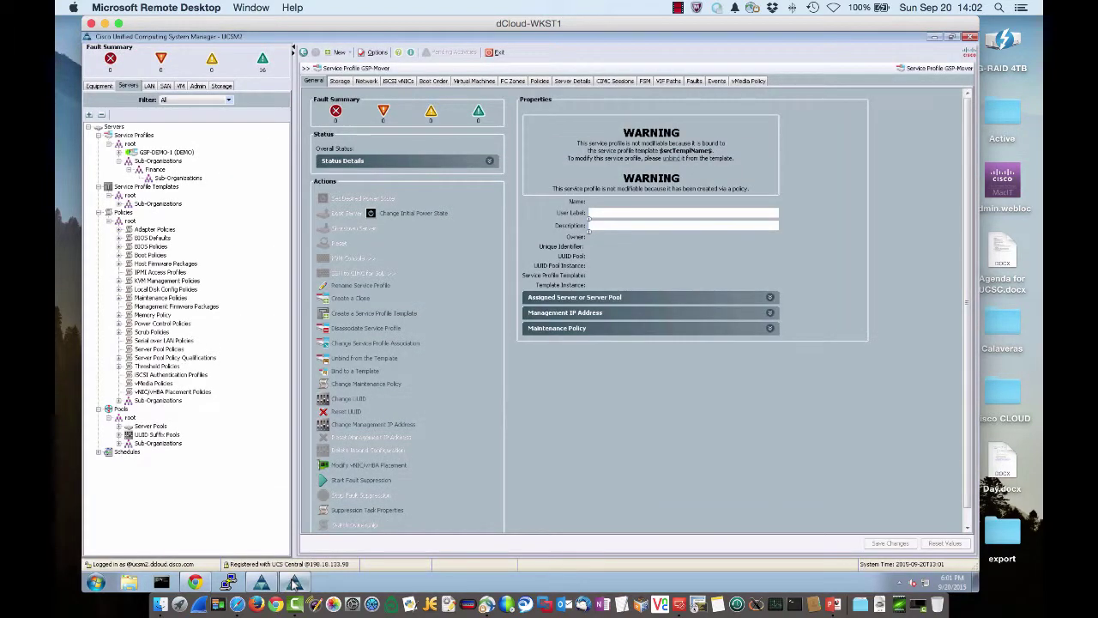
click(270, 583)
mouse_move(262, 583)
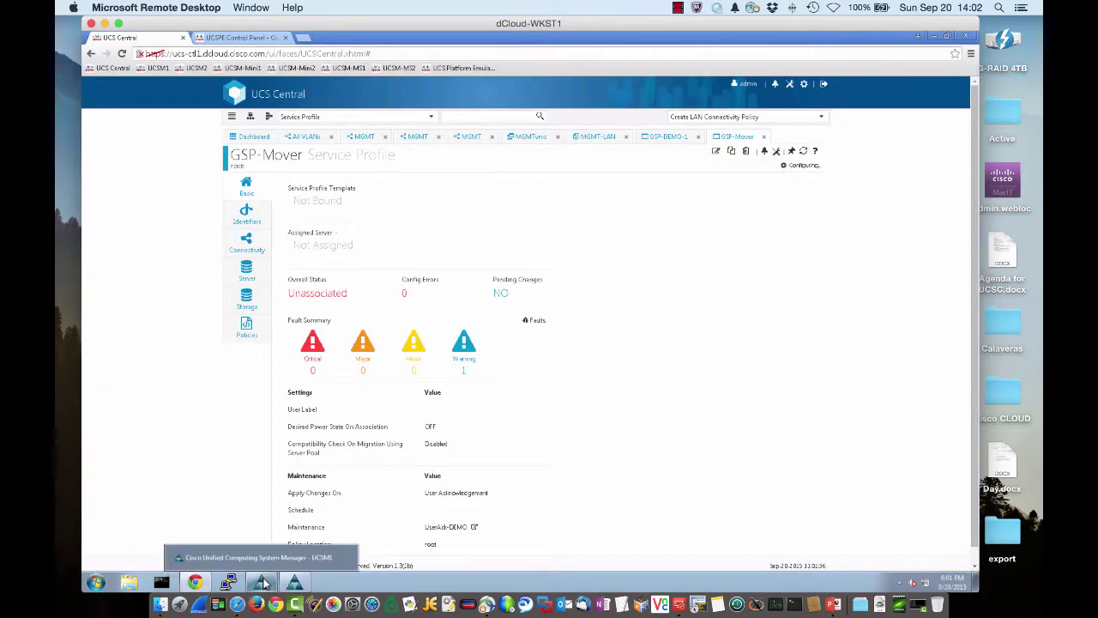
Manually assign server UCSM1 1/1 to GSP-Mover, filtering the servers by the UCSM1 domain, and refresh the service profile
click(774, 152)
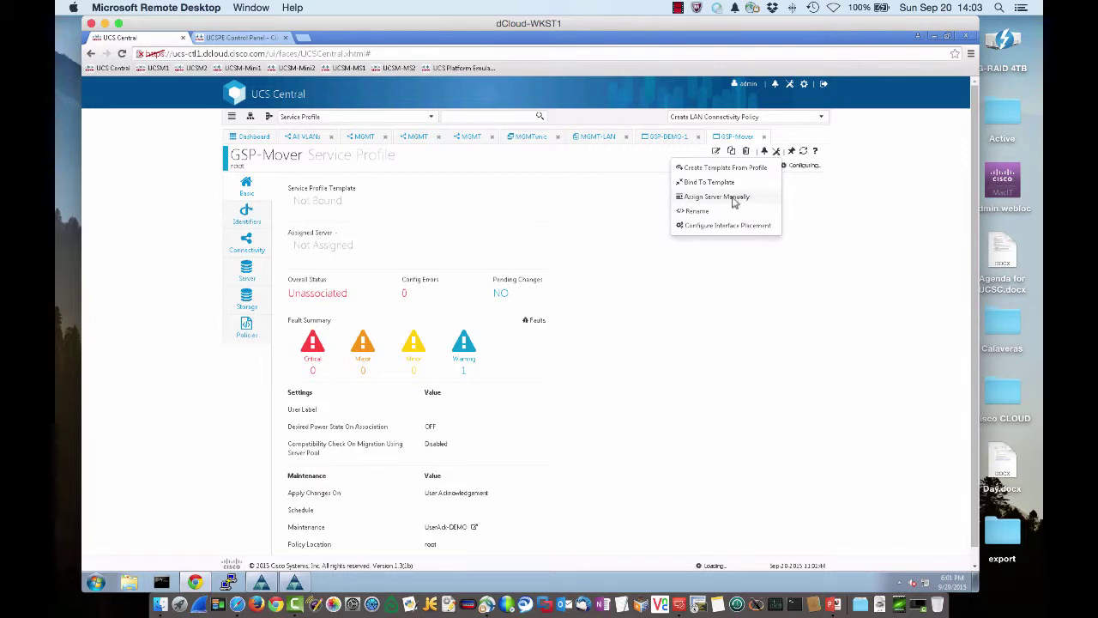
click(743, 198)
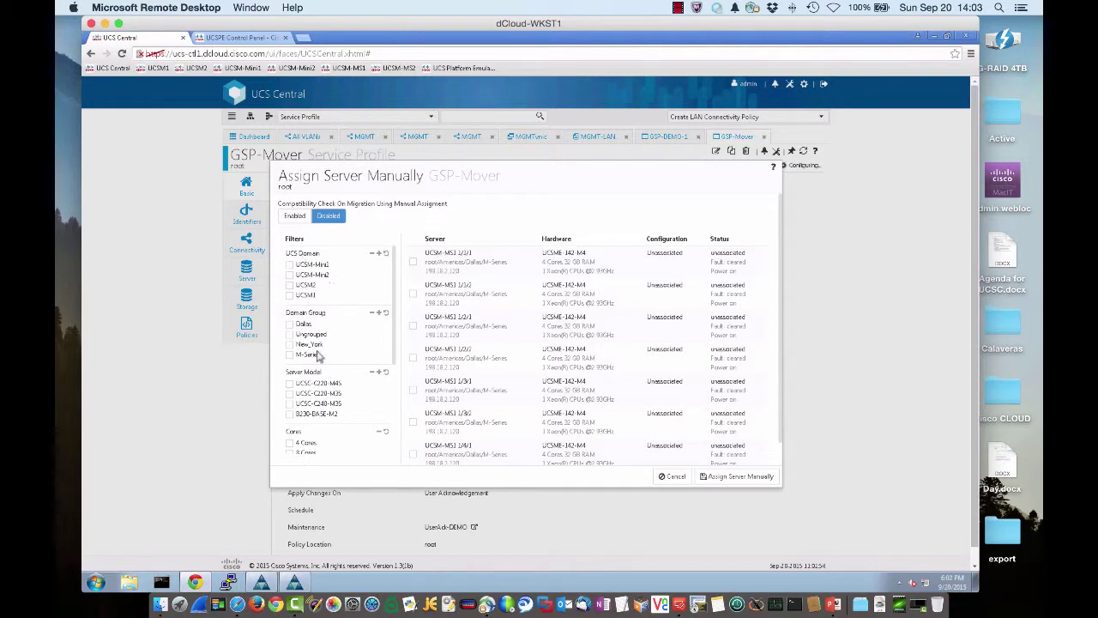
click(290, 298)
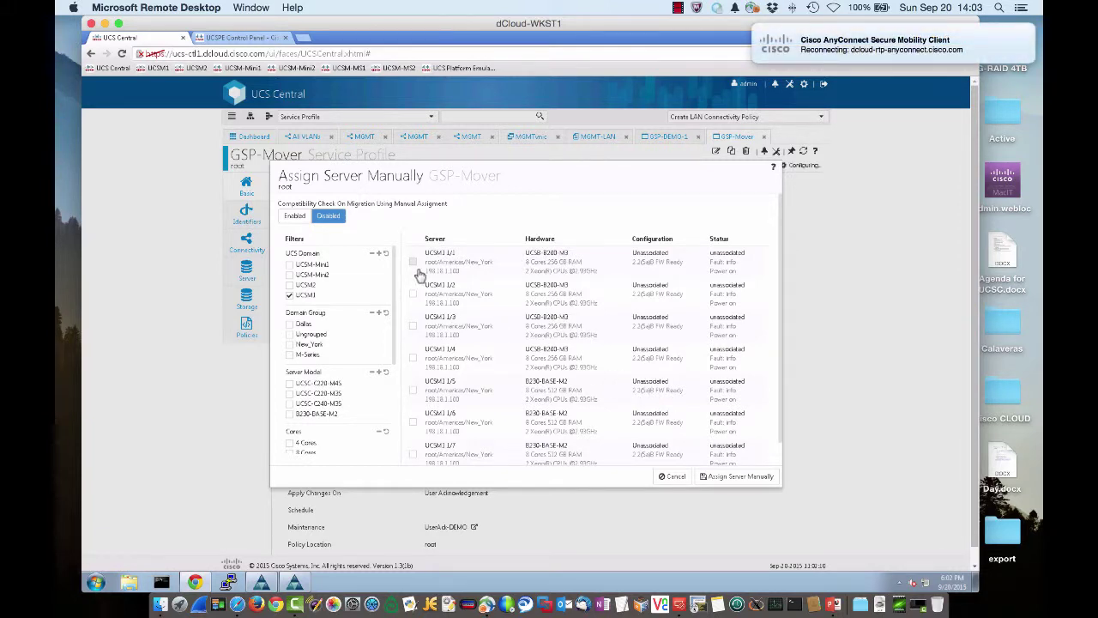
click(414, 267)
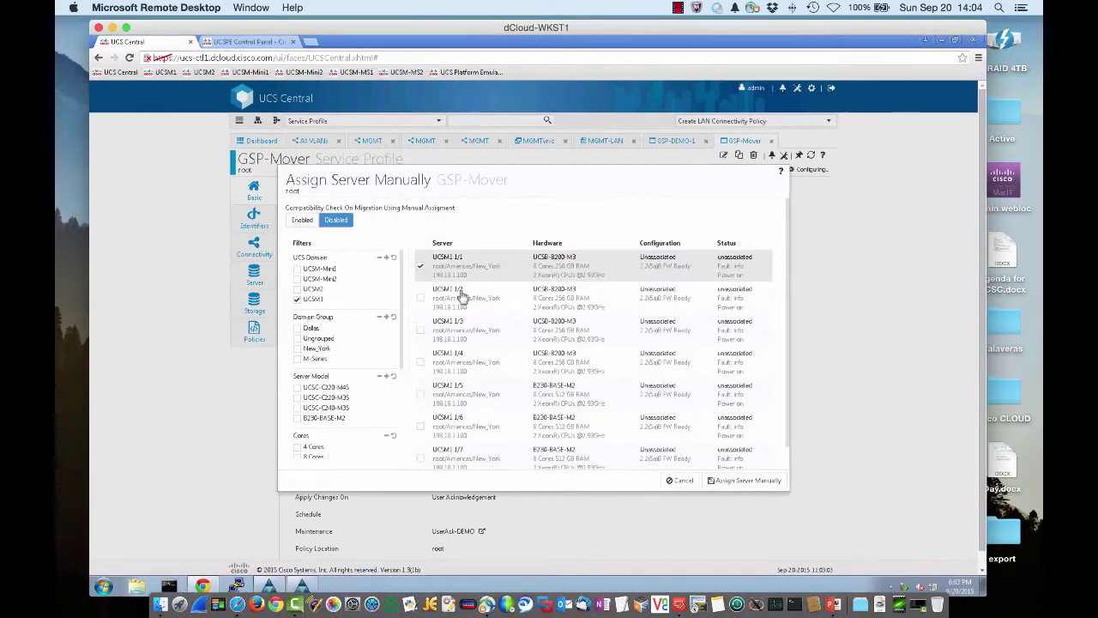
click(742, 486)
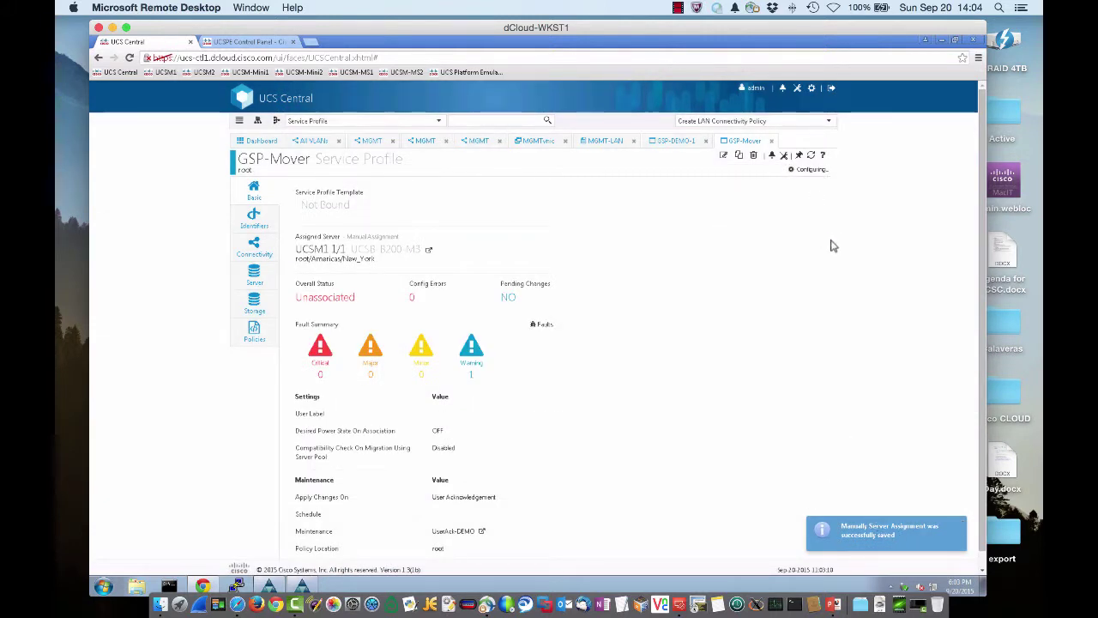
click(811, 157)
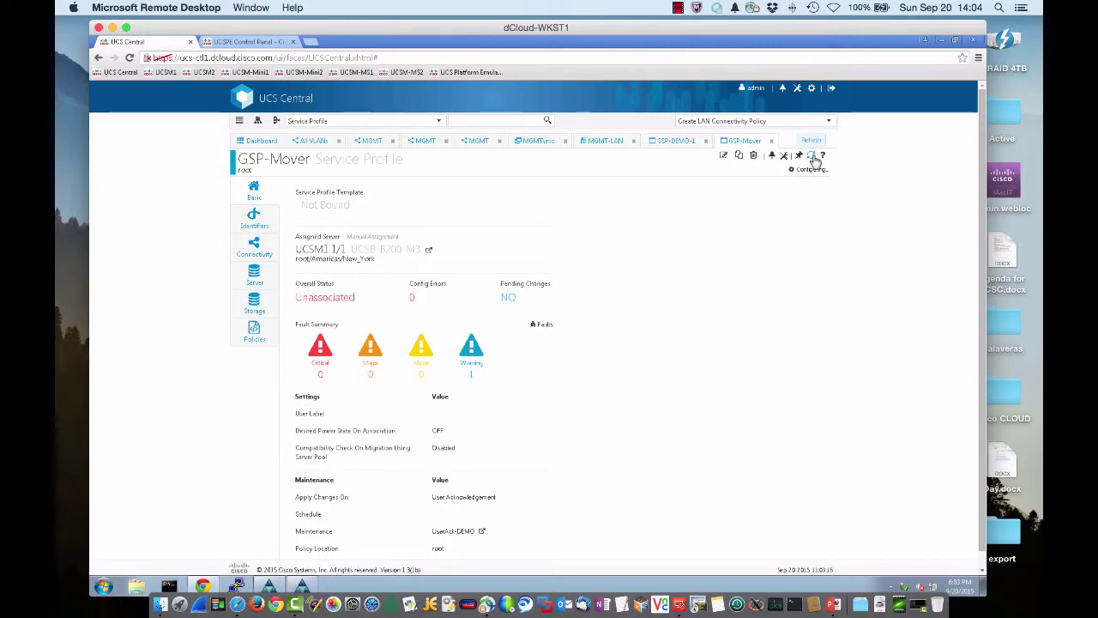
click(814, 159)
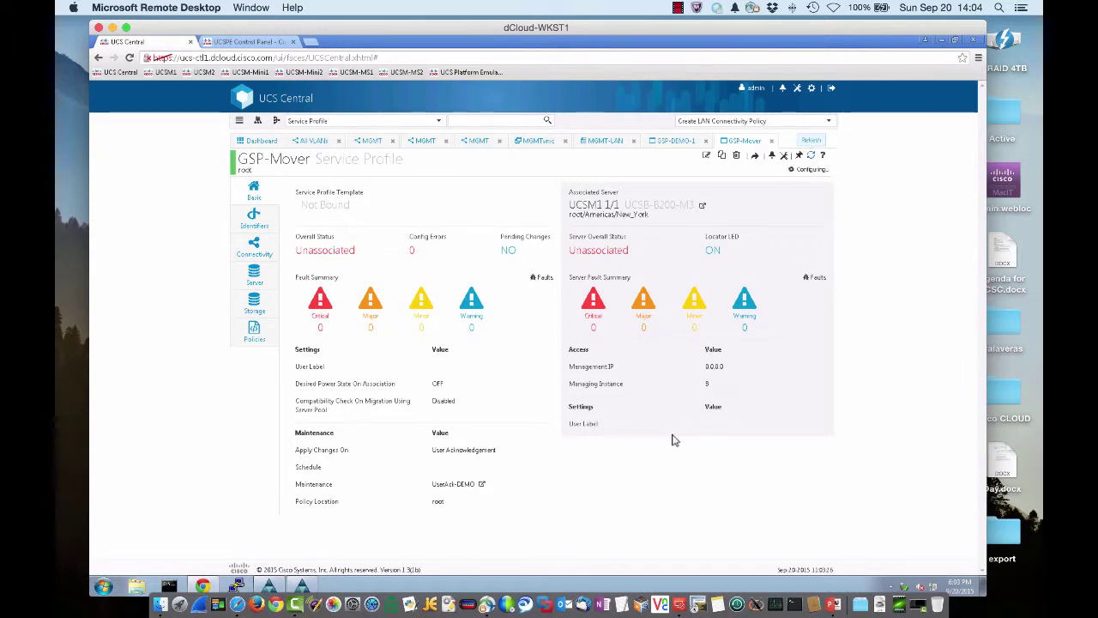
Switch to the UCSM1 Unified Computing System Manager and examine its VLANs and the vNIC templates under the root policies
click(269, 586)
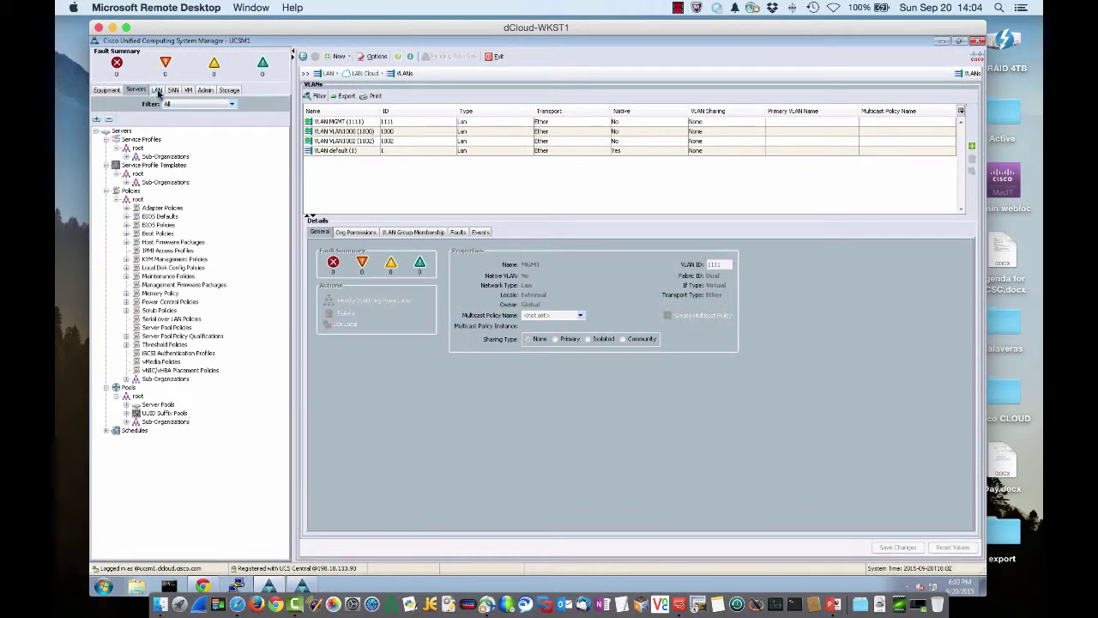
click(157, 90)
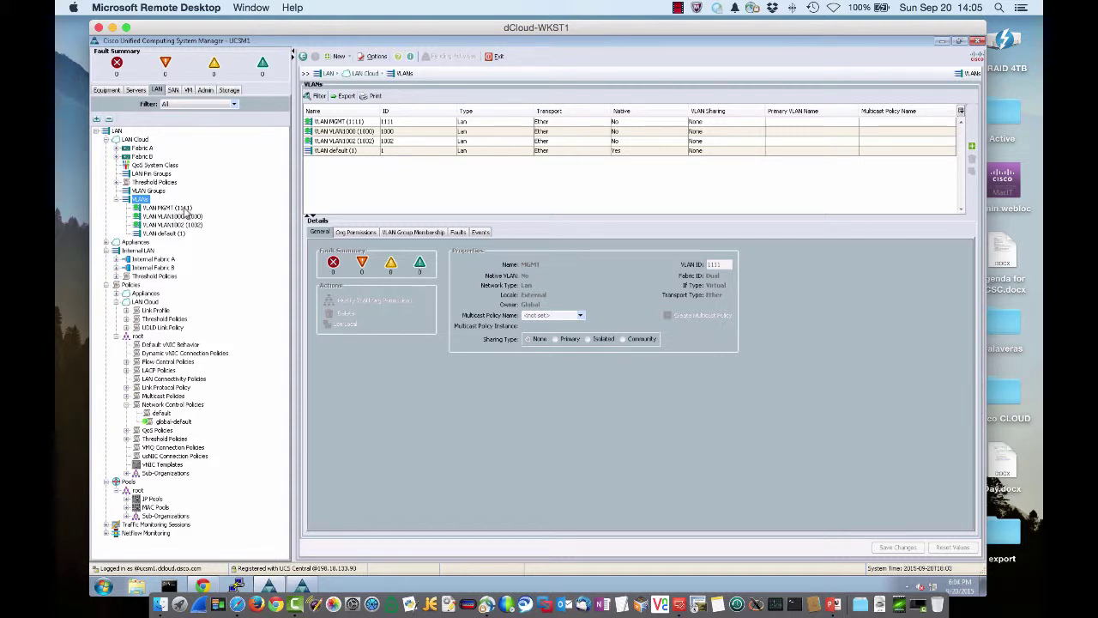
click(679, 8)
click(723, 36)
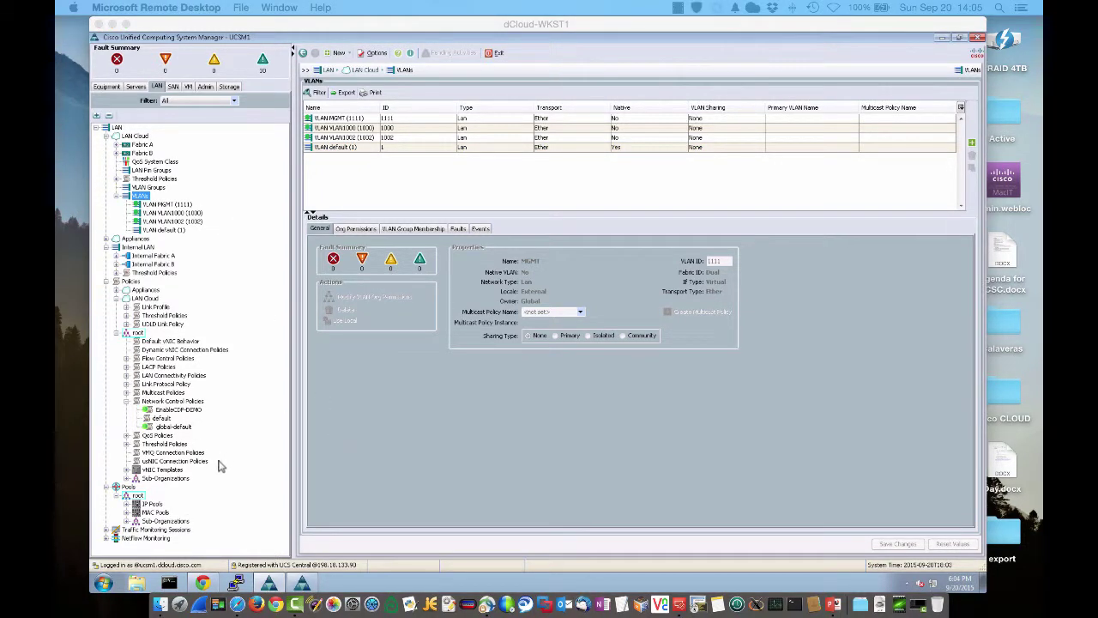
click(126, 470)
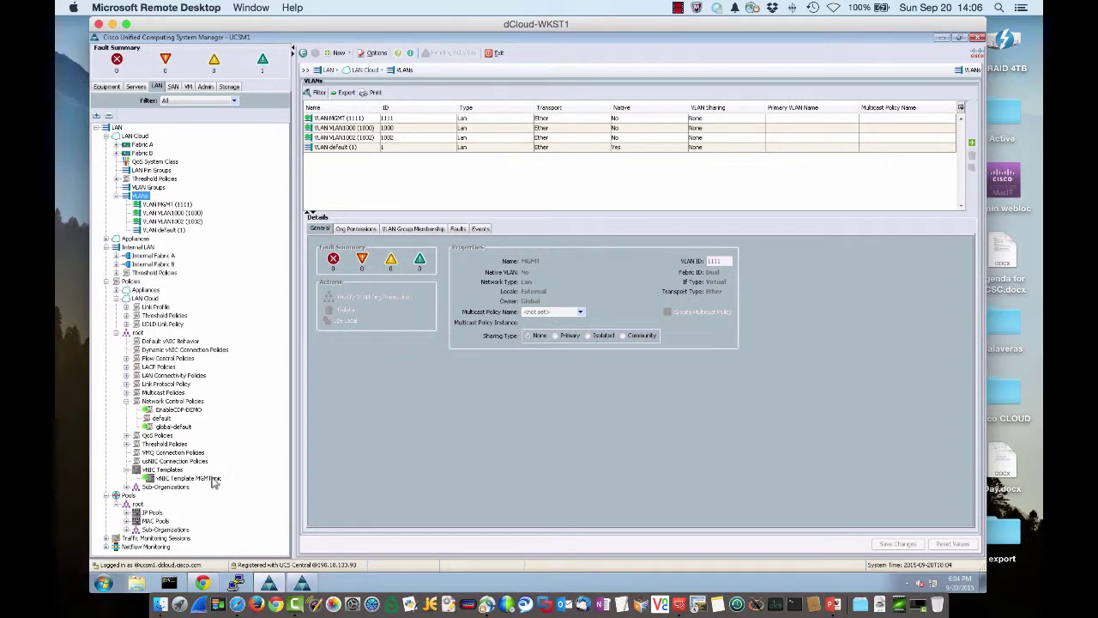
Open the GSP-Mover service profile under the root organization in UCSM1 and check the progress of its server association
click(136, 87)
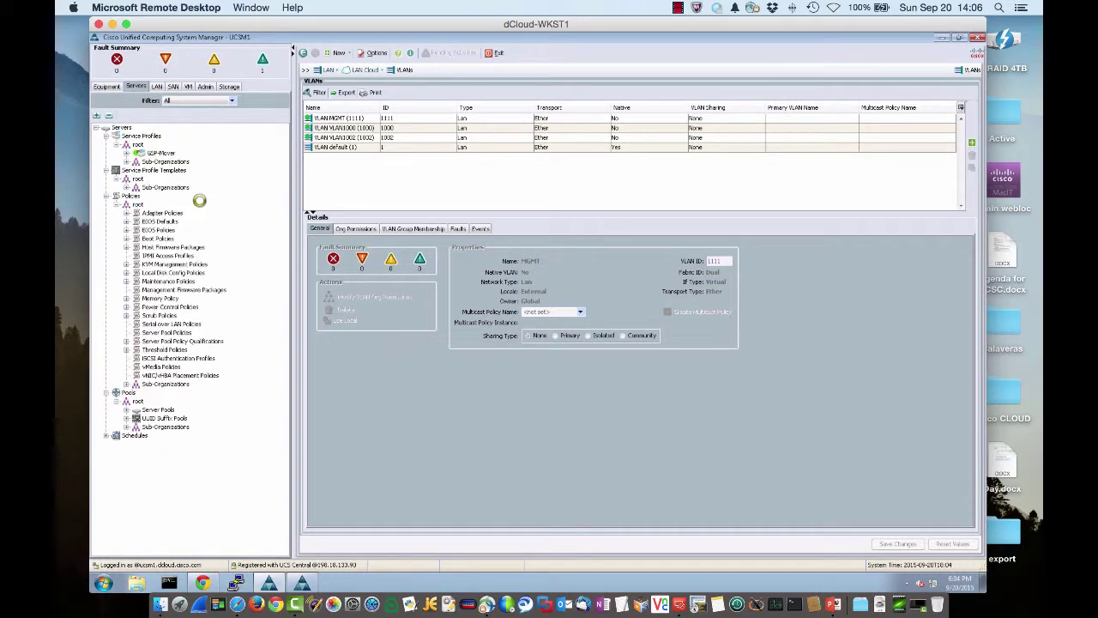
click(162, 153)
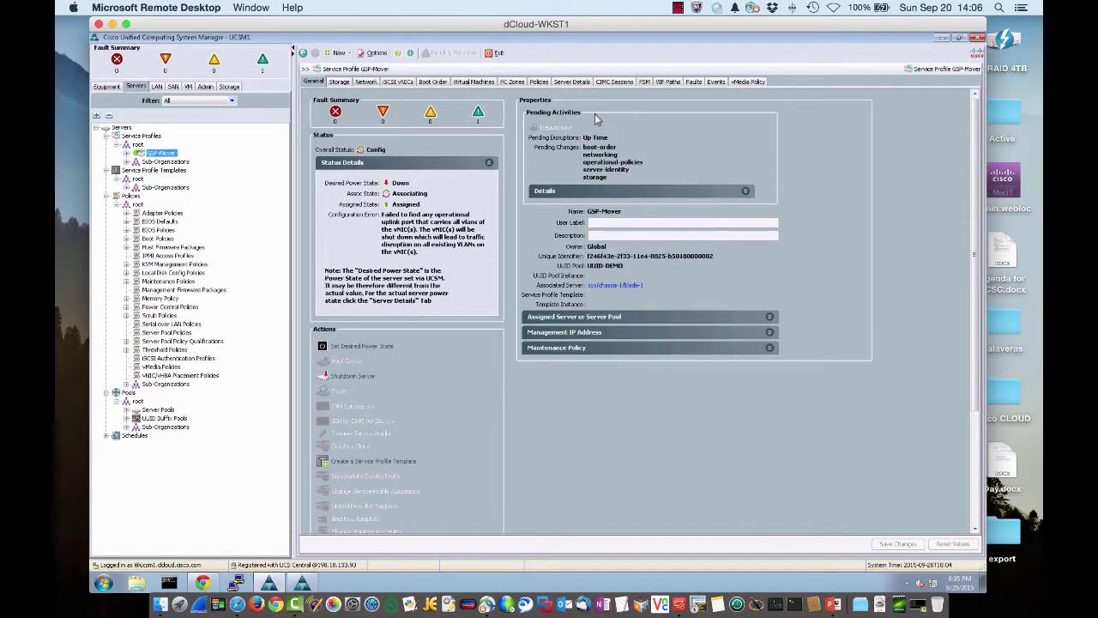
click(644, 81)
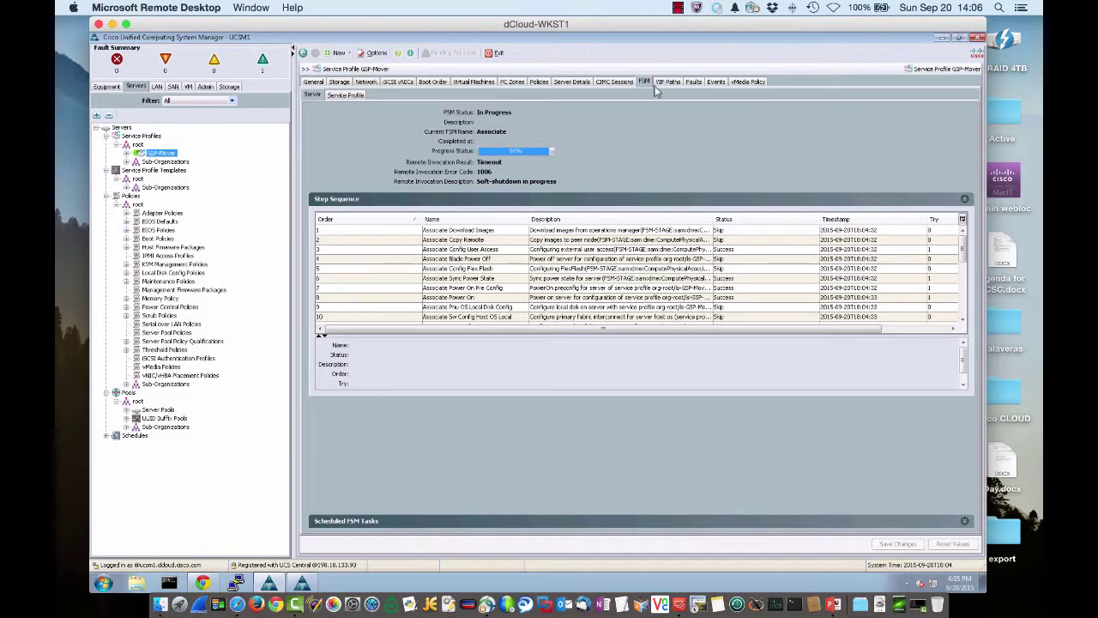
click(677, 9)
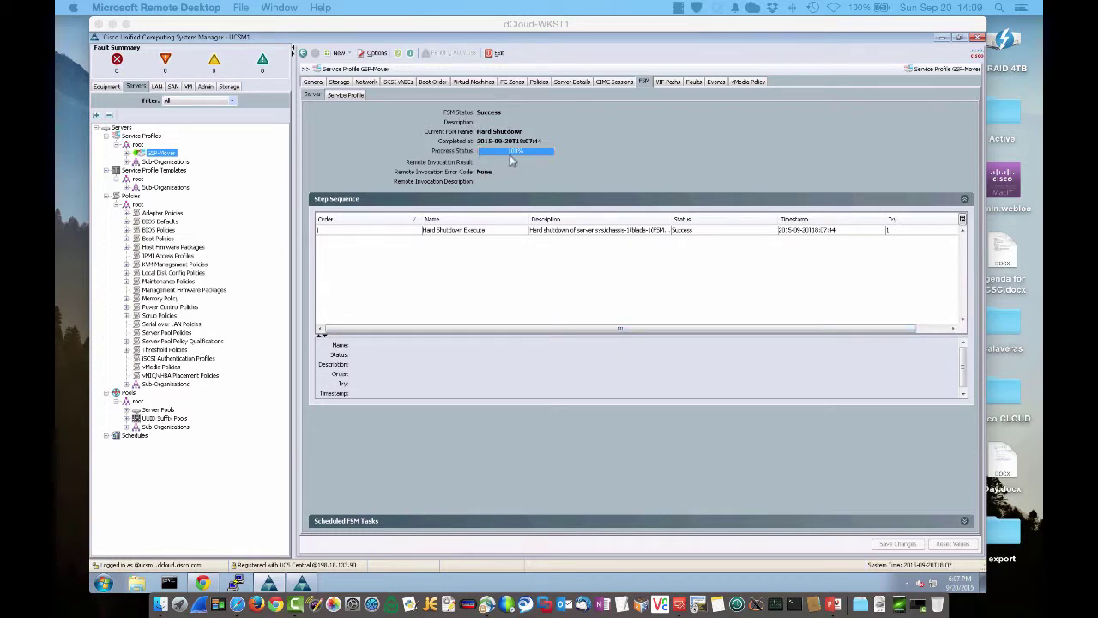
Check GSP-Mover's general status and inspect the VLANs assigned to its vNIC vnic0
click(314, 81)
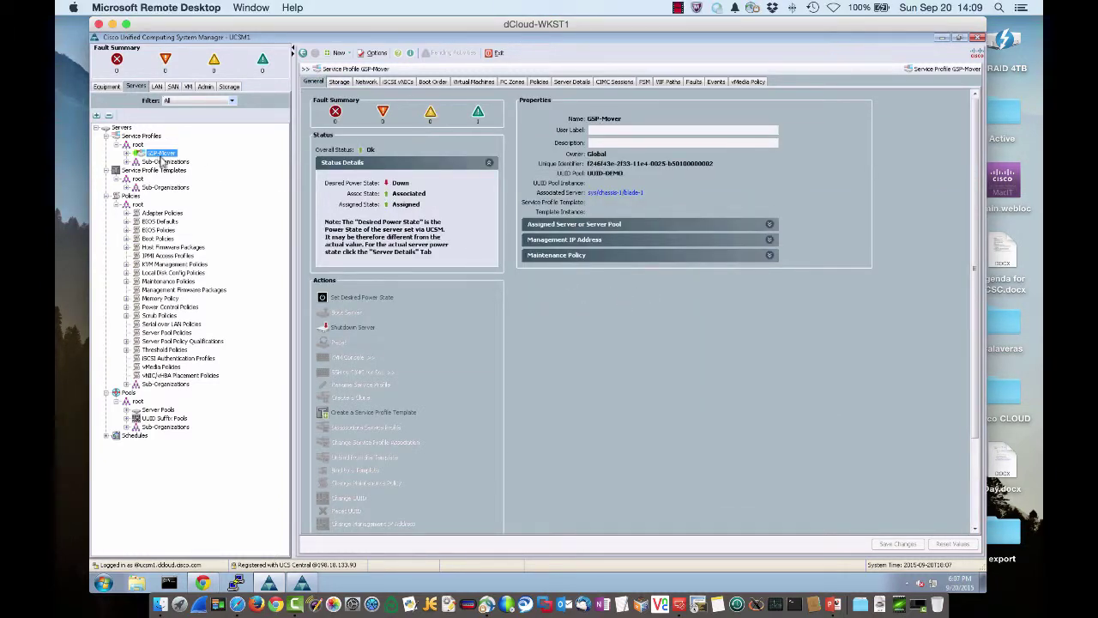
click(127, 154)
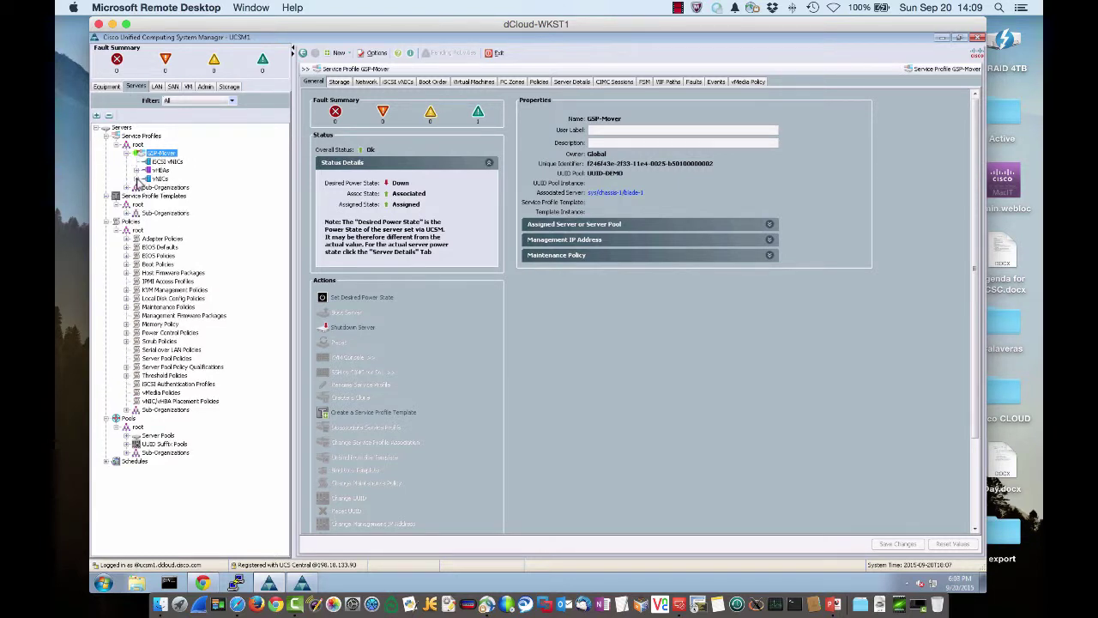
click(136, 180)
click(147, 187)
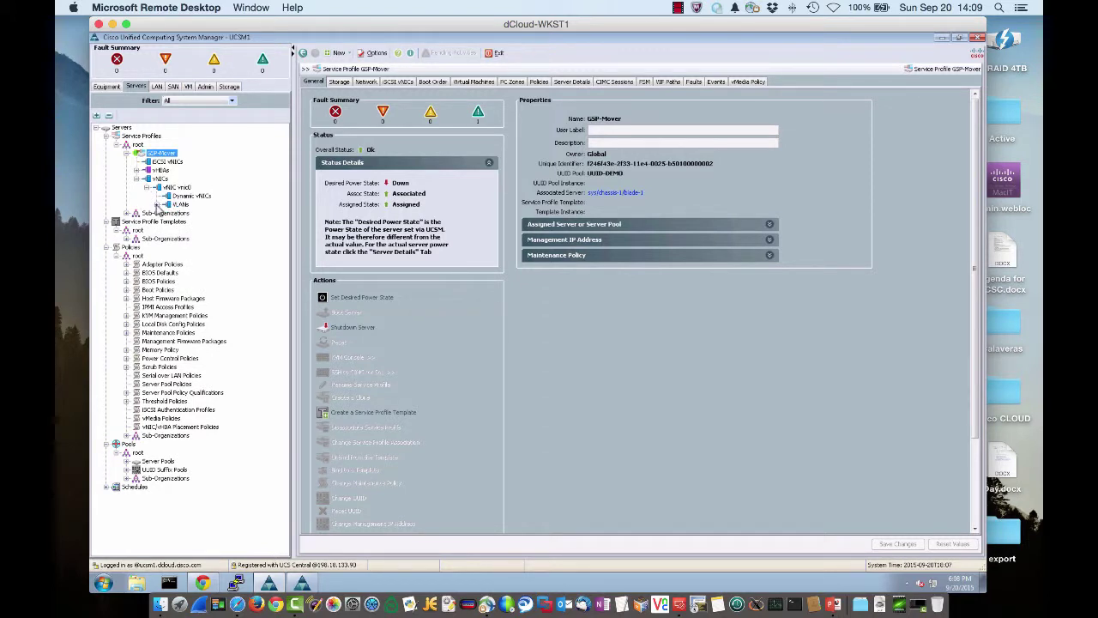
click(157, 204)
click(178, 204)
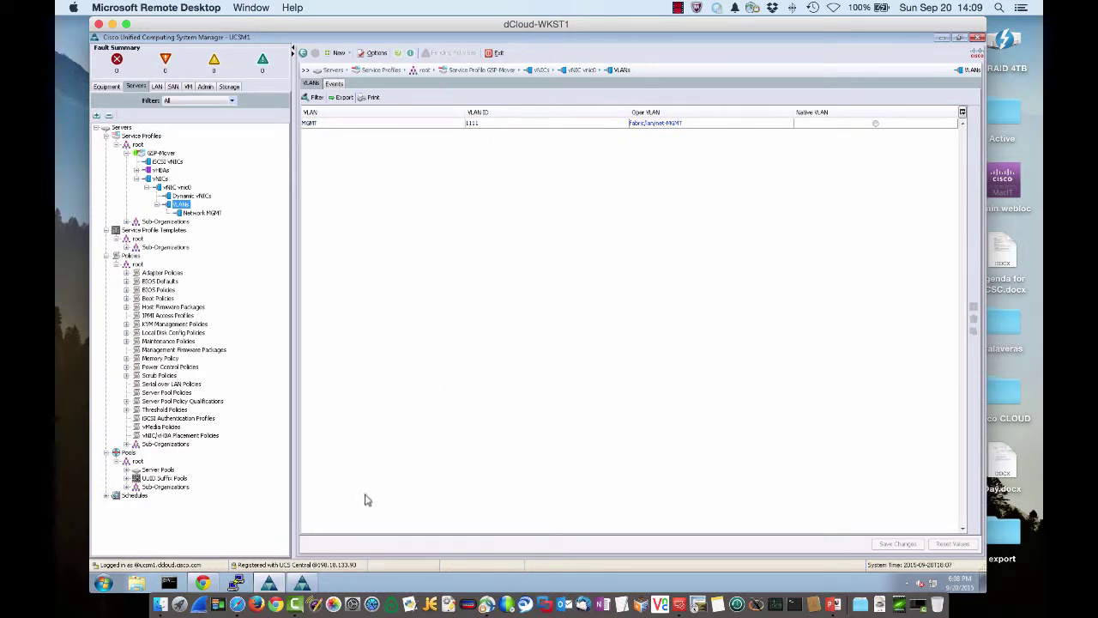
Switch to UCS Central, refresh the GSP-Mover service profile, and unassign its current server UCSM1 1/1
click(206, 583)
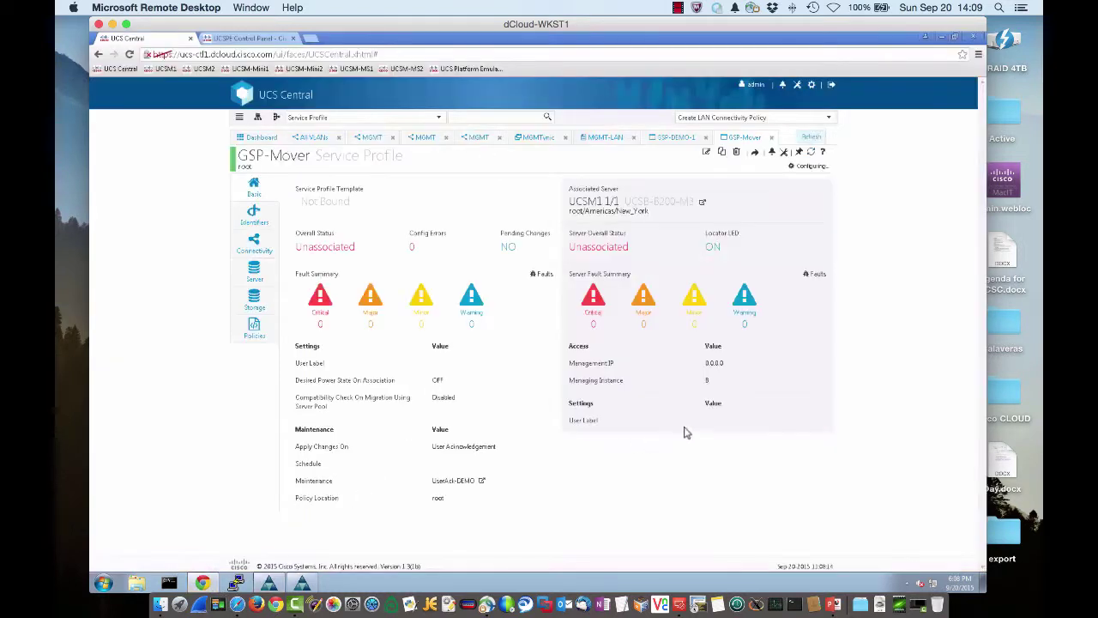
click(812, 156)
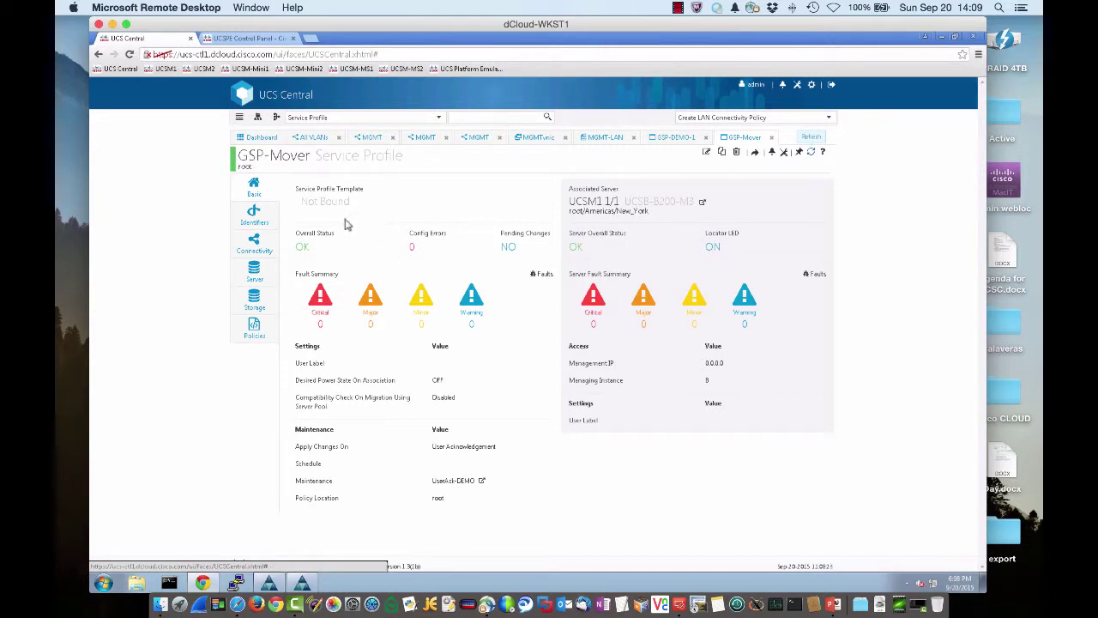
click(785, 154)
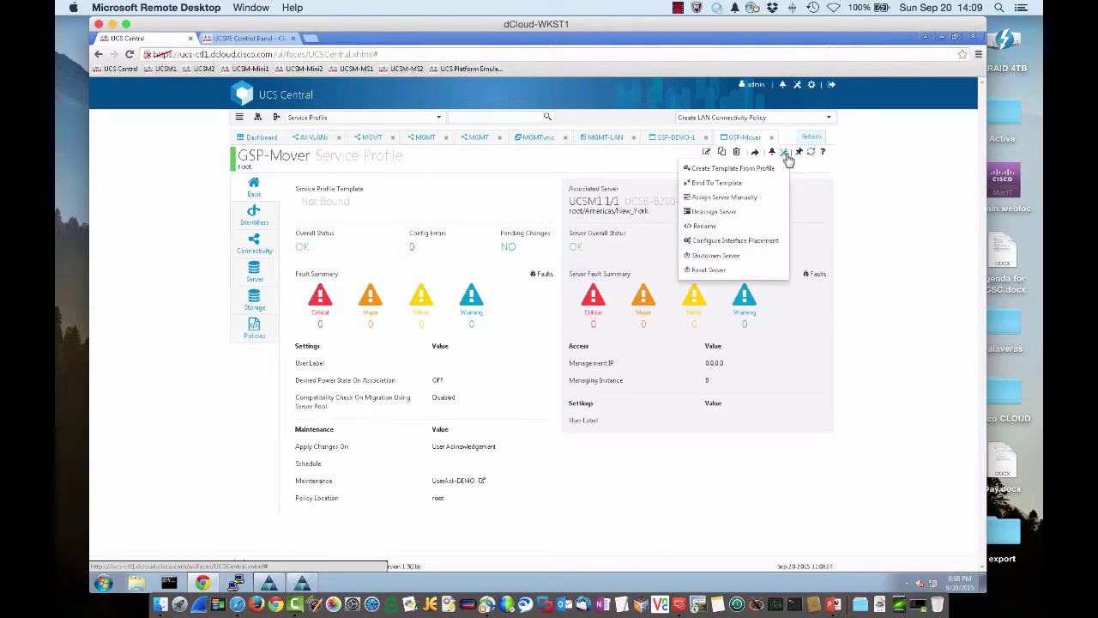
click(725, 213)
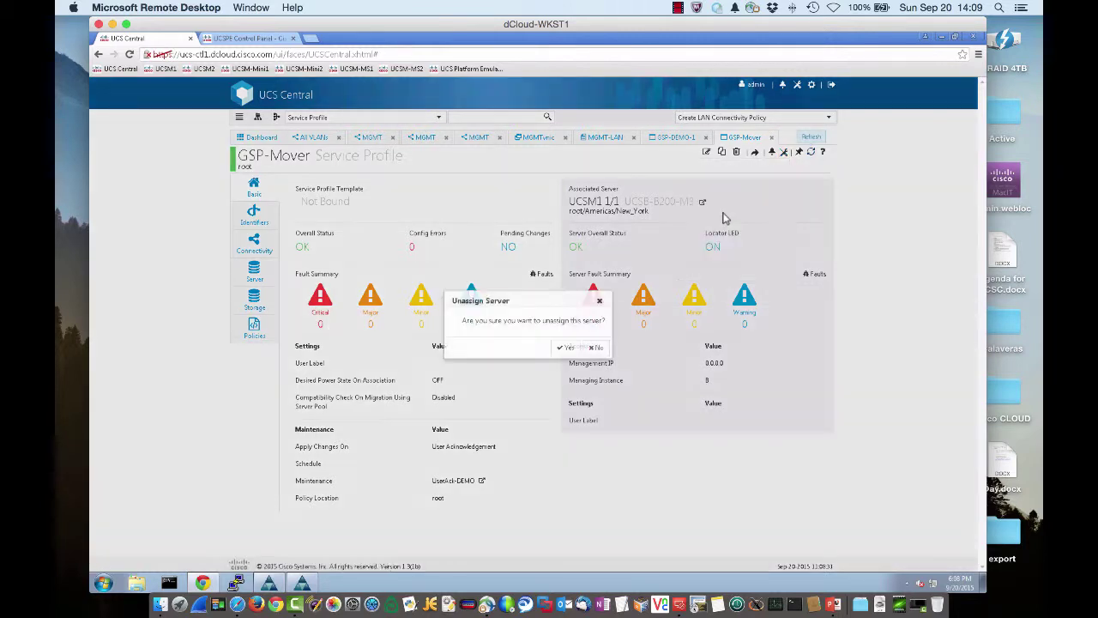
click(568, 348)
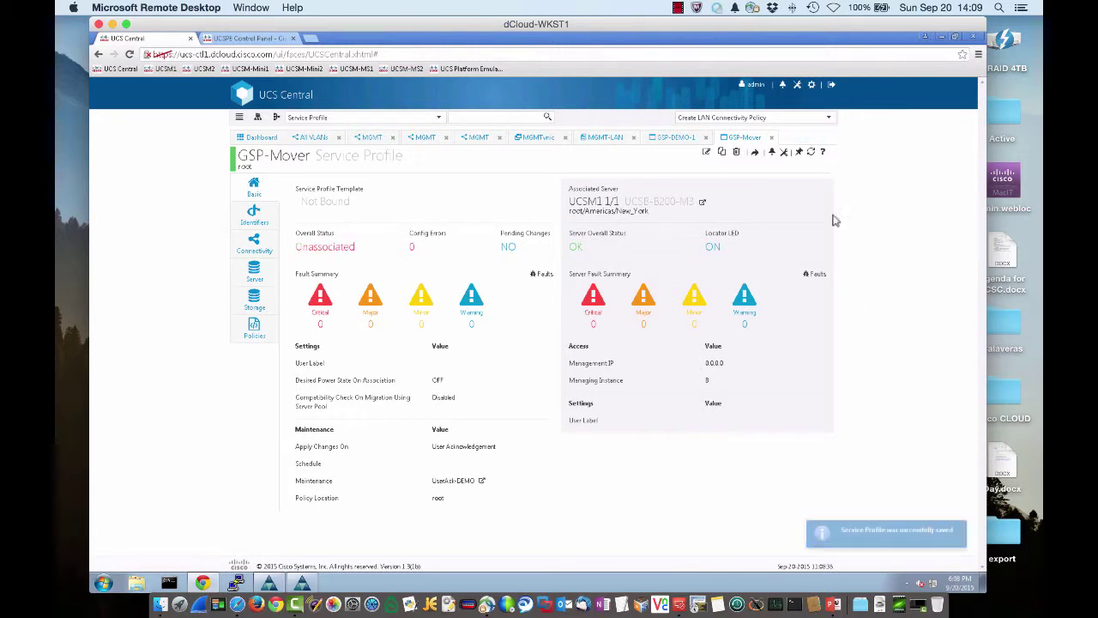
click(812, 154)
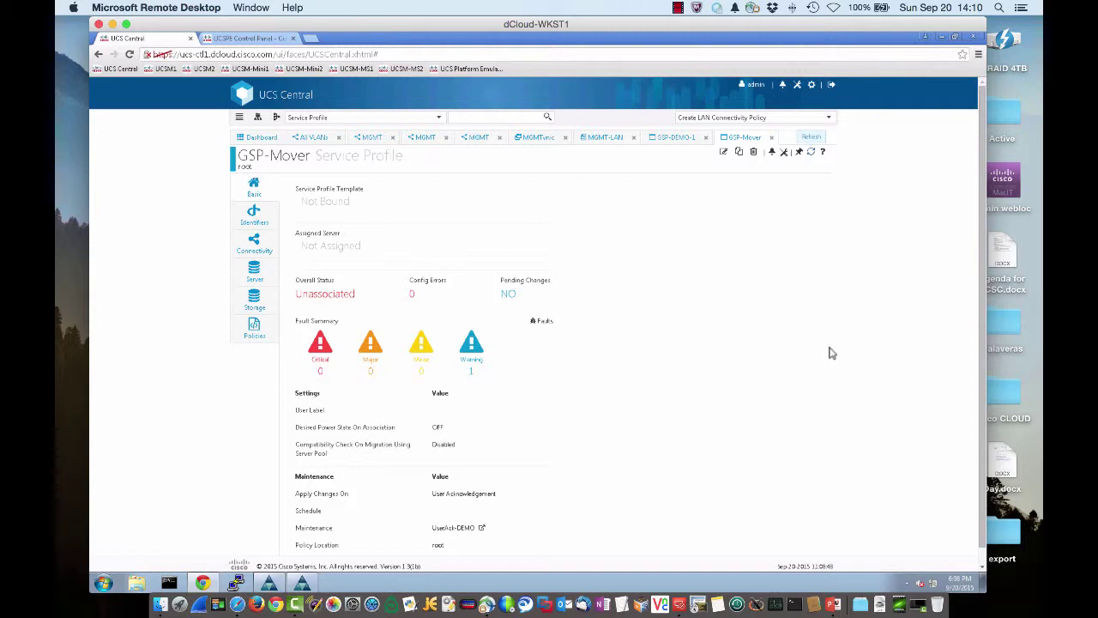
Manually assign server UCSM2 1/3 to GSP-Mover, filtering the servers by the UCSM2 domain, and refresh the service profile
click(783, 152)
click(749, 199)
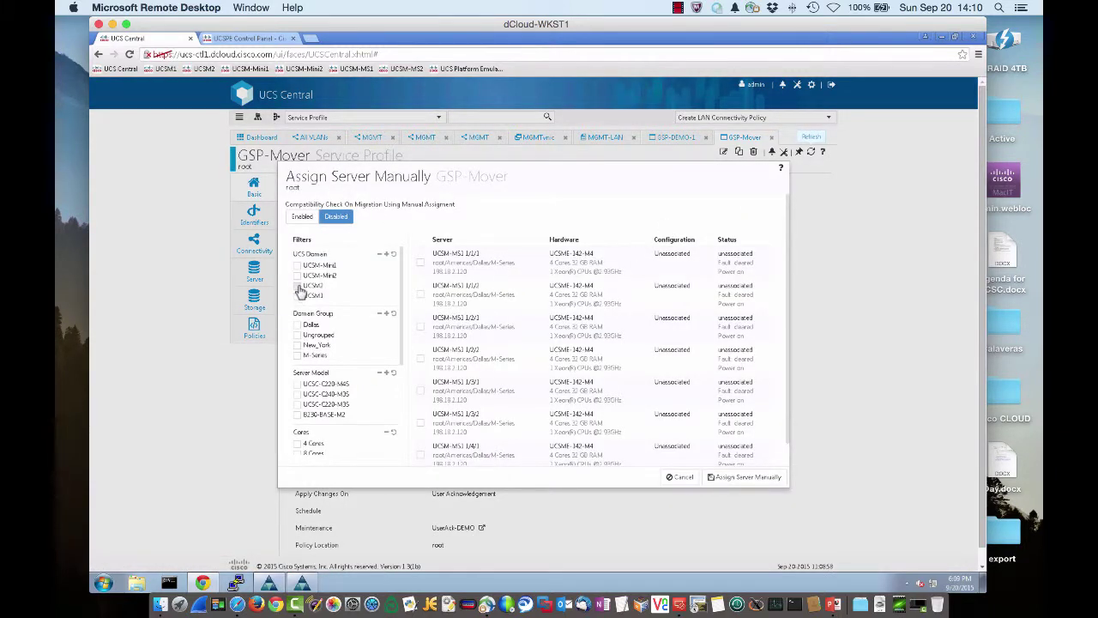
click(299, 285)
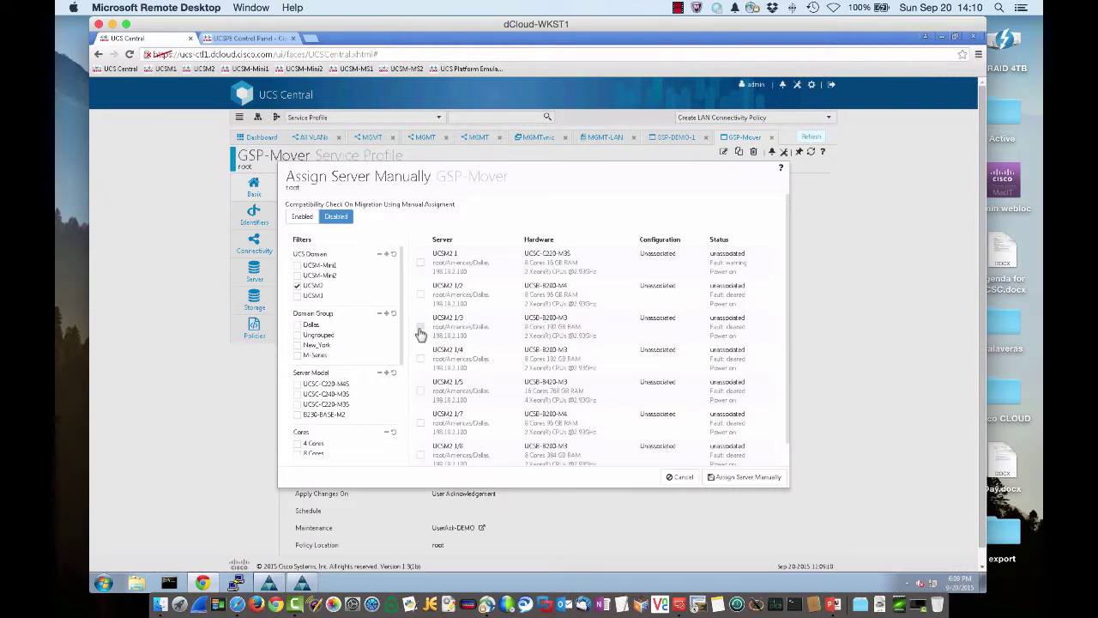
click(420, 333)
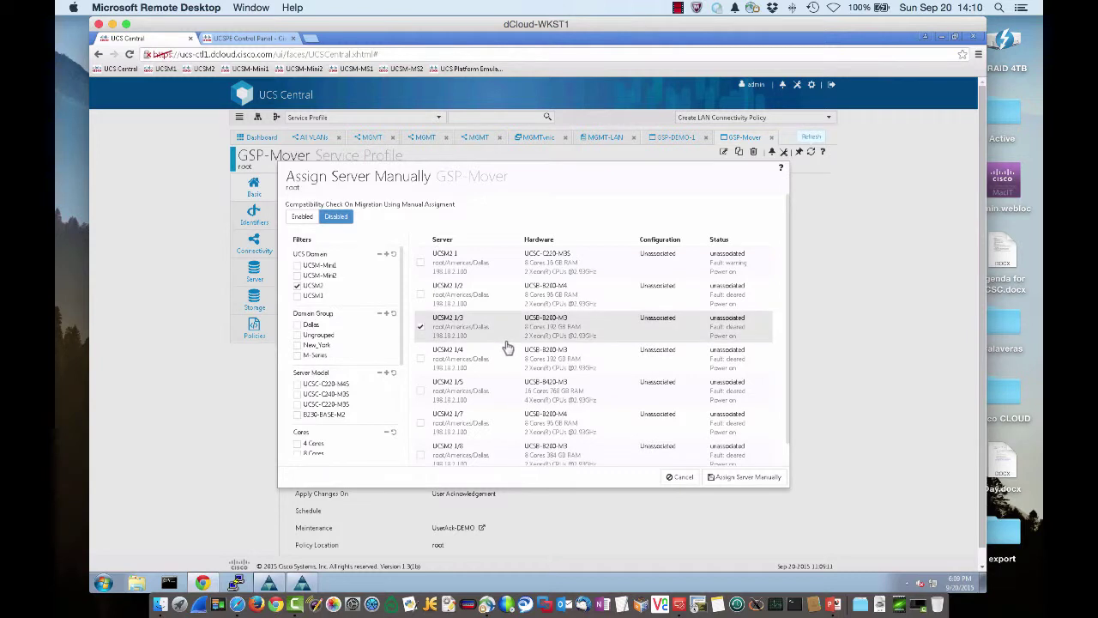
click(739, 479)
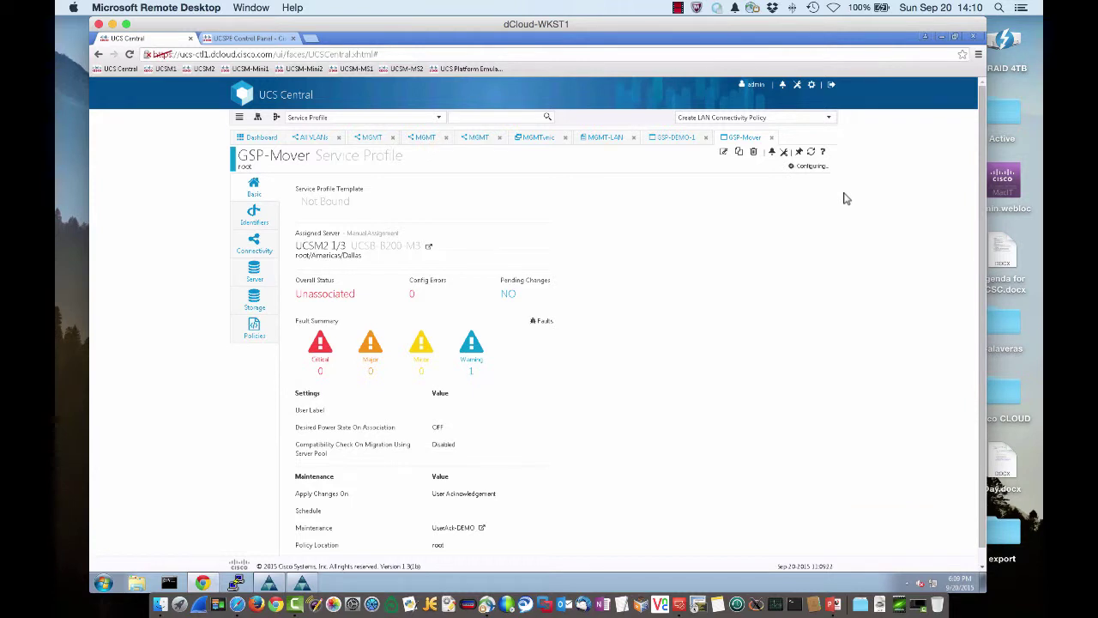
click(811, 155)
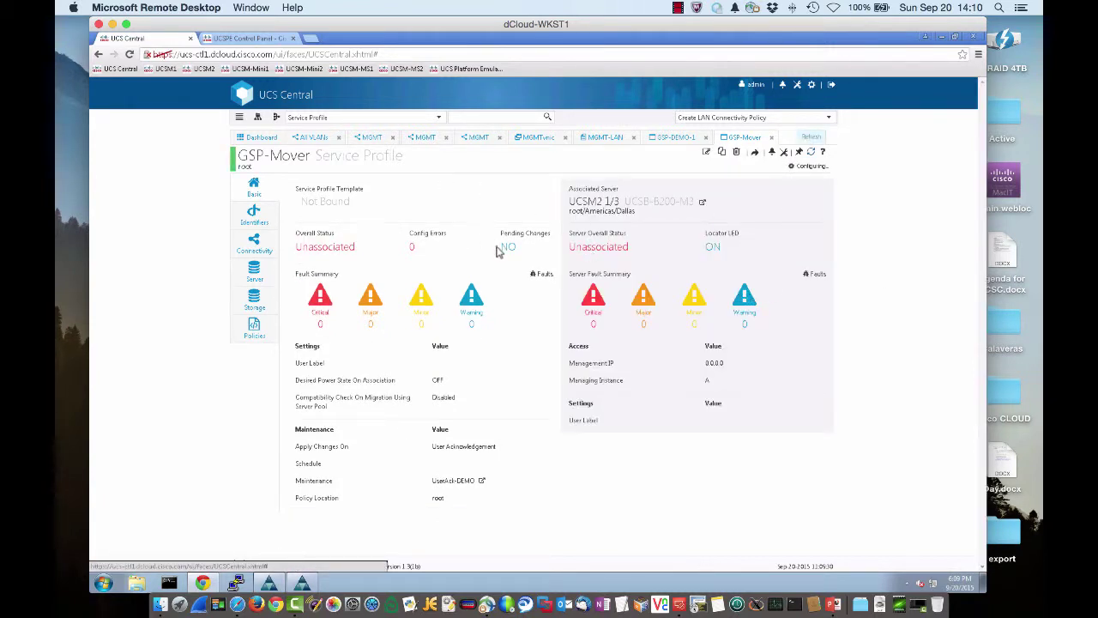
Switch to the UCSM2 Unified Computing System Manager and examine its VLANs and the MGMTvnic vNIC template under the root policies
click(302, 584)
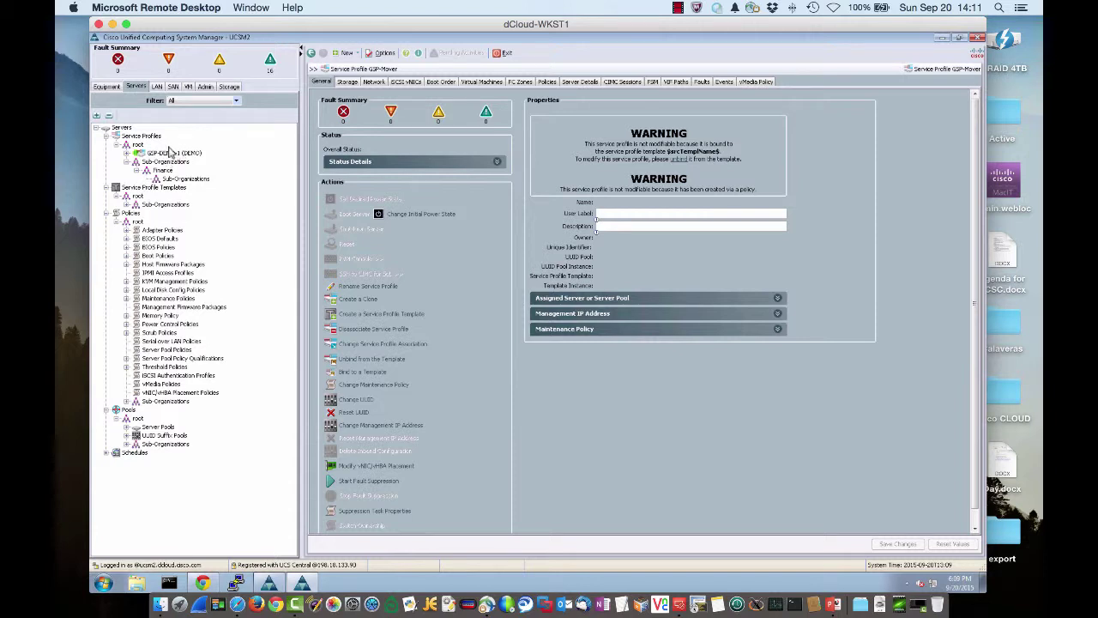
click(157, 86)
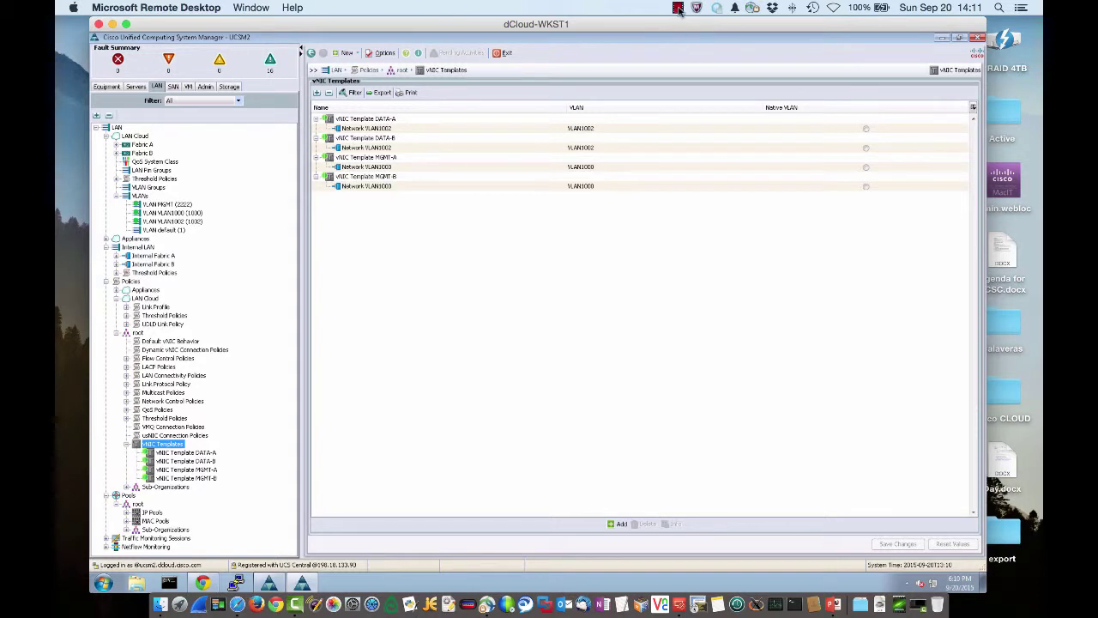
click(679, 10)
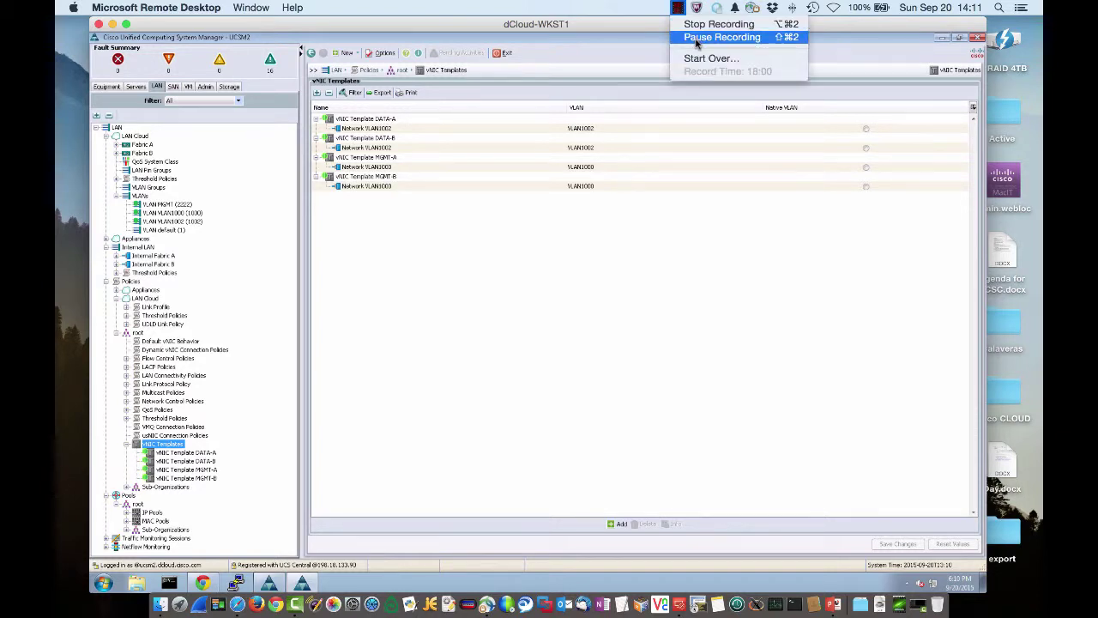
click(697, 39)
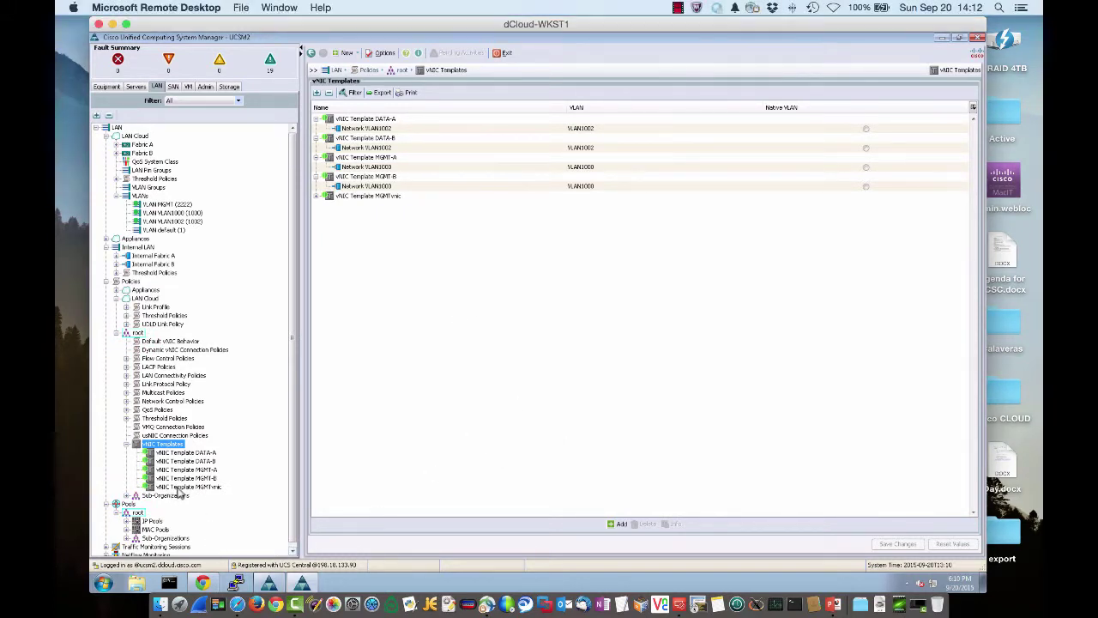
click(208, 488)
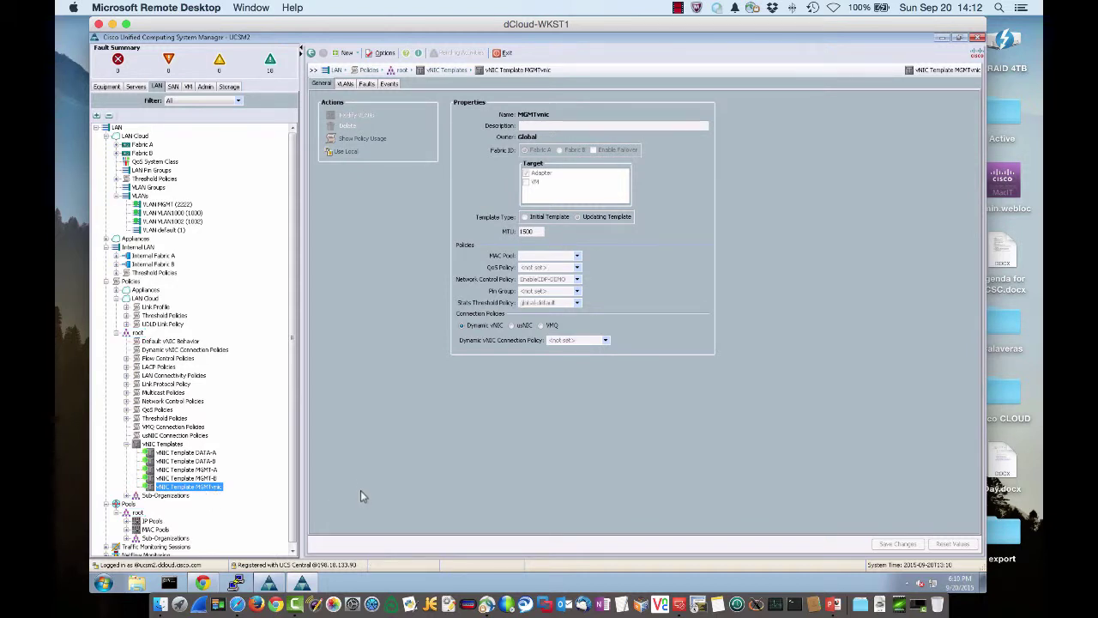
Open the GSP-Mover service profile under the root organization in UCSM2 and check the progress of its server association
click(137, 86)
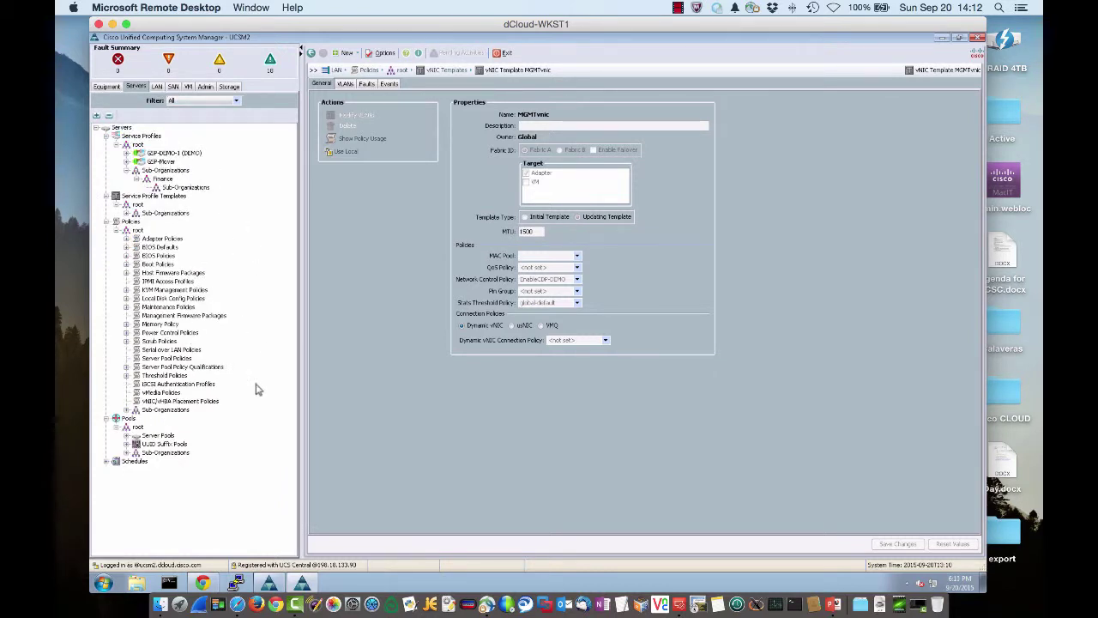
click(159, 162)
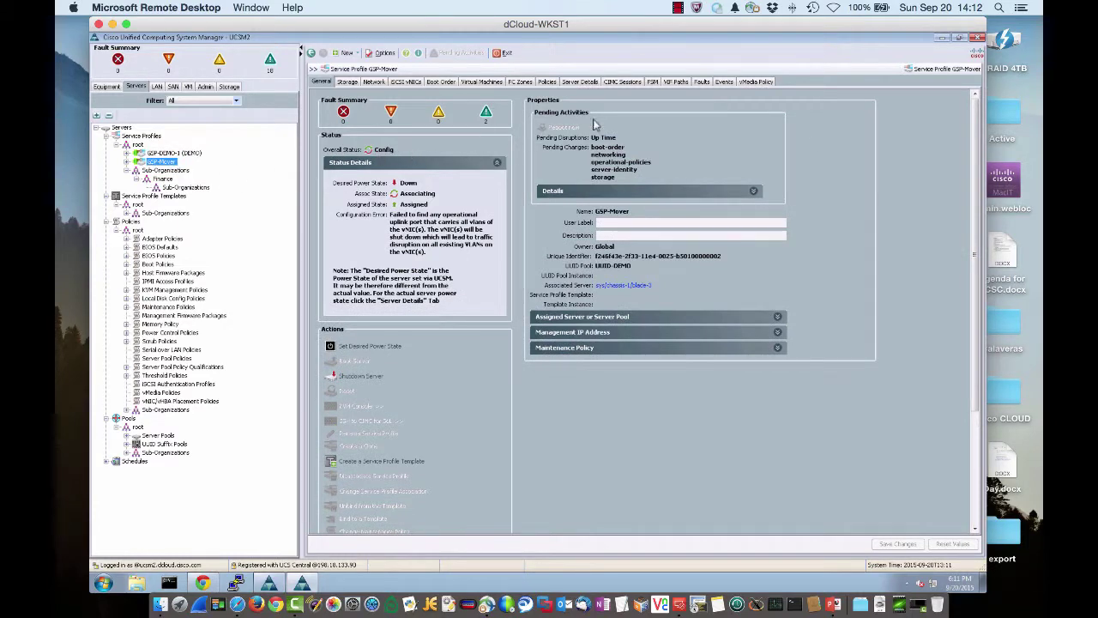
click(654, 82)
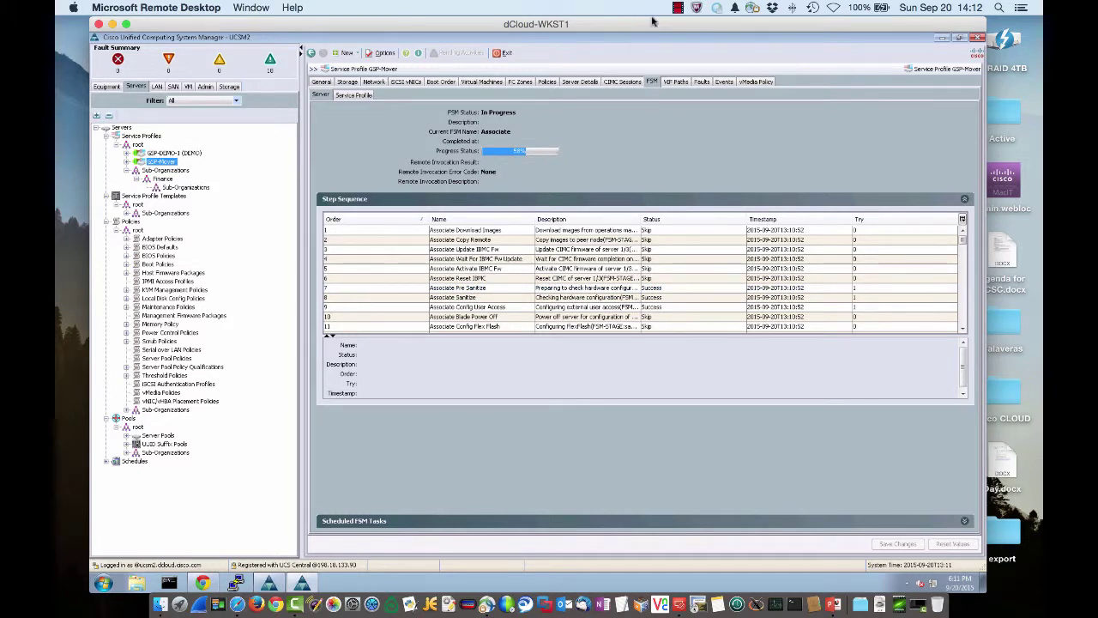
click(677, 7)
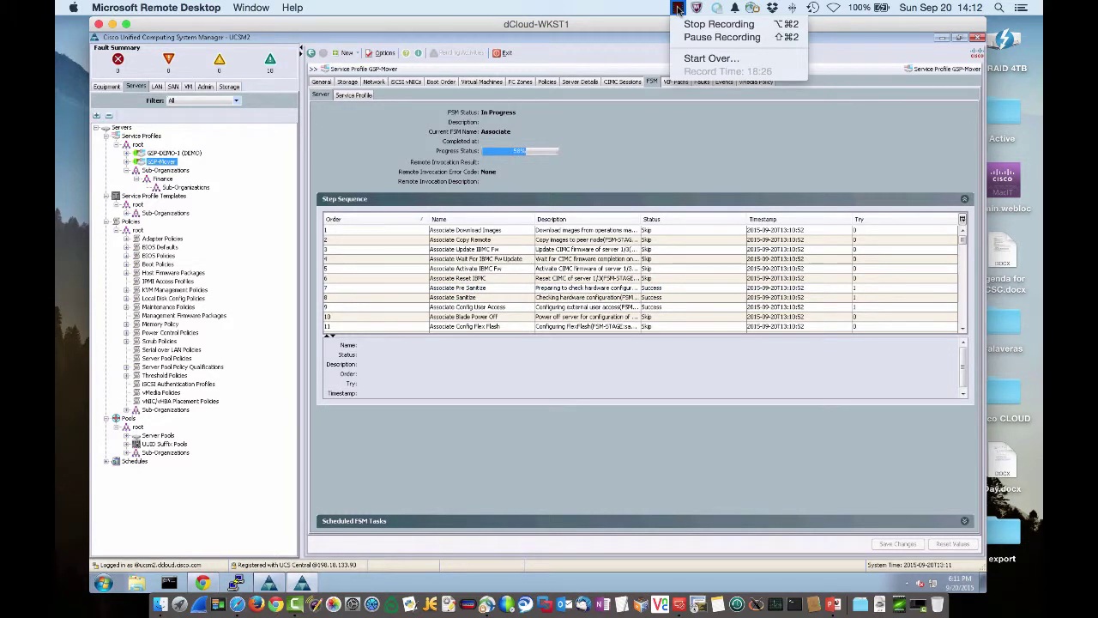
click(702, 41)
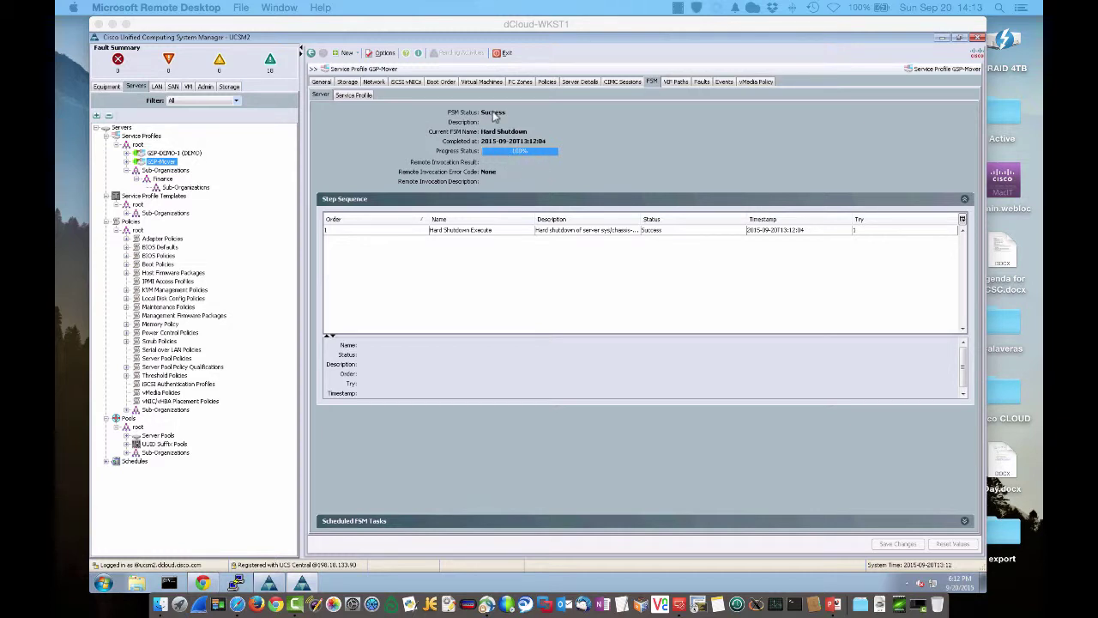
Check GSP-Mover's general status in UCSM2 and inspect the VLANs assigned to its vNIC vnic0
click(323, 83)
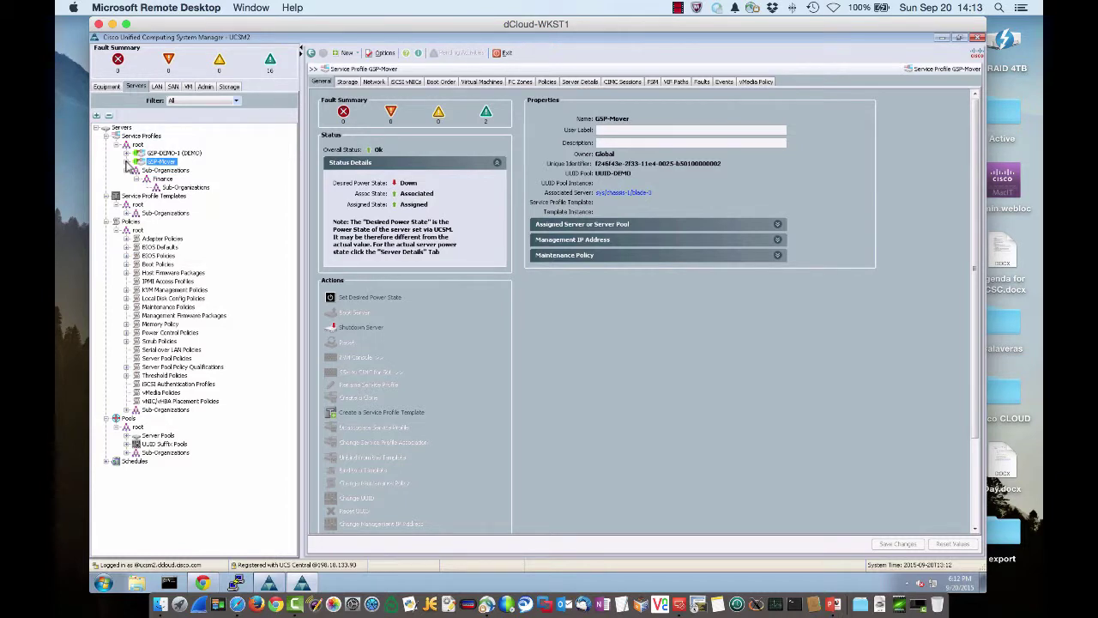
click(127, 162)
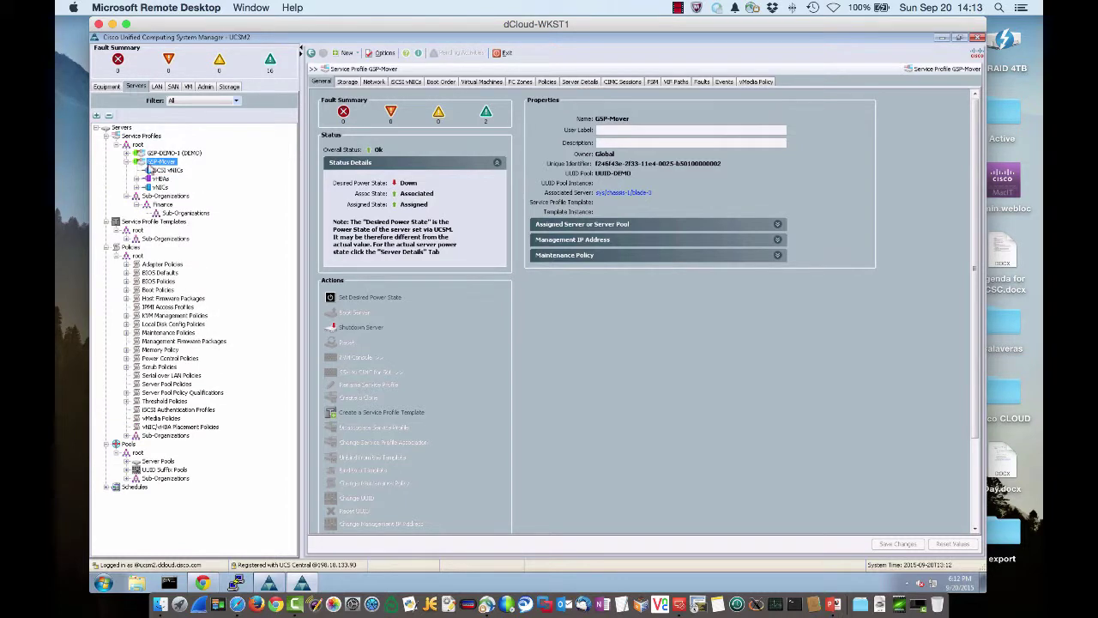
click(136, 187)
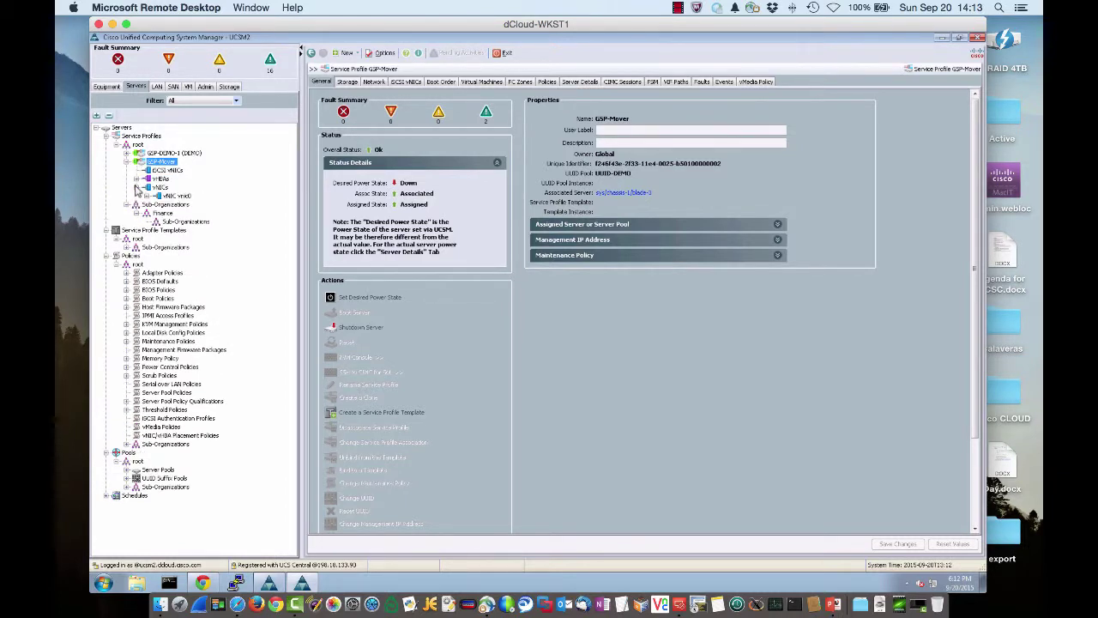
click(146, 196)
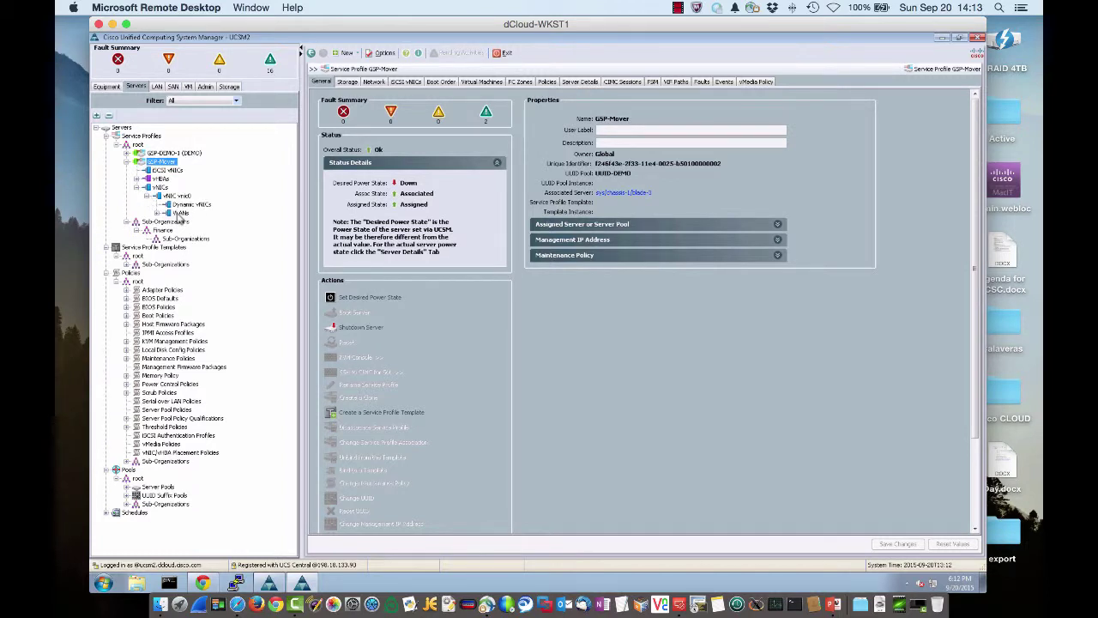
click(158, 213)
click(178, 213)
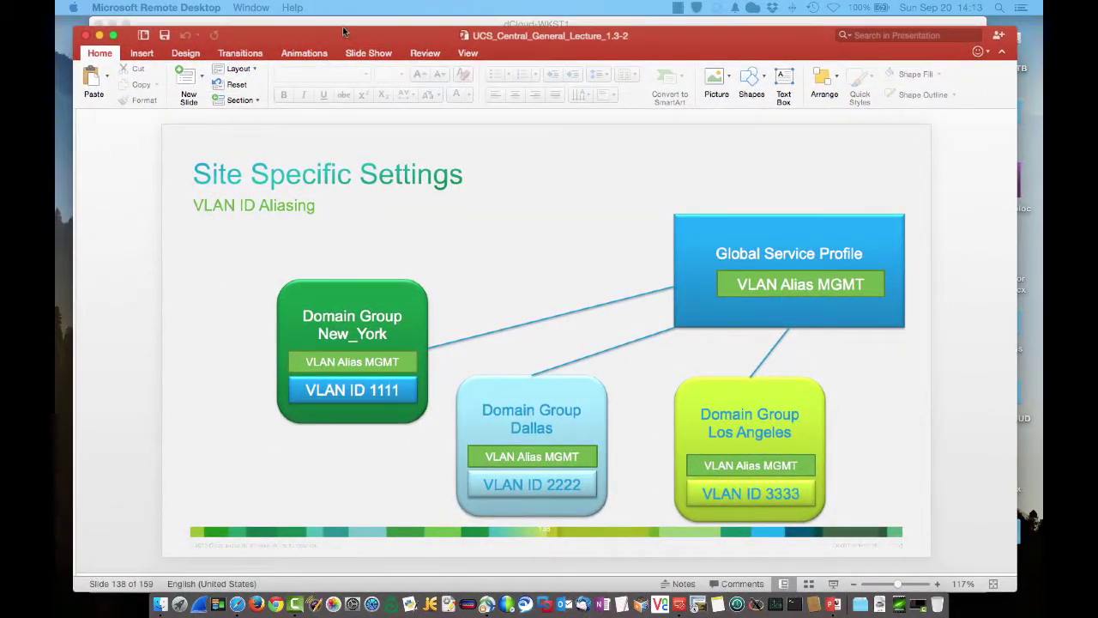
Switch to the UCS_Central_General_Lecture_1.3-2 presentation in PowerPoint and review the VLAN ID Aliasing slide
click(357, 34)
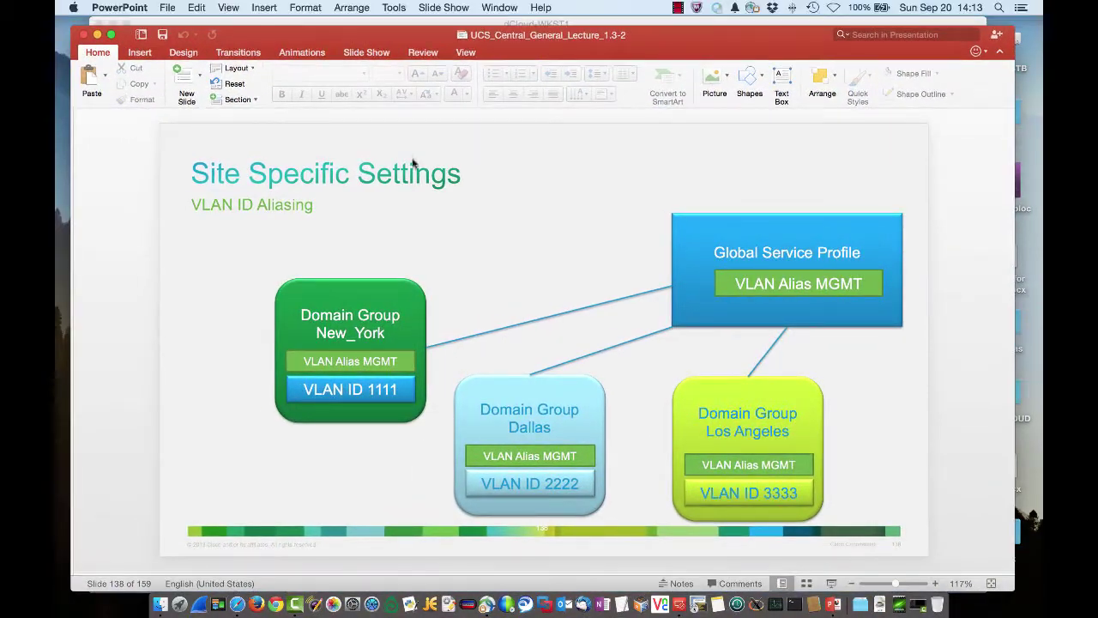